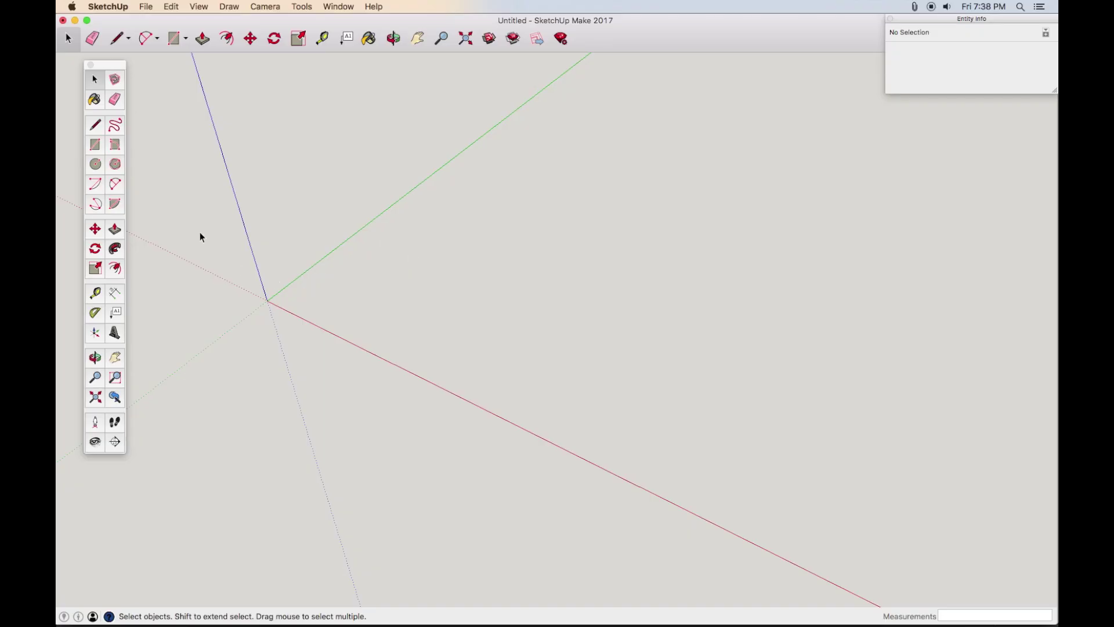
Draw a 58 by 22 mm rectangle starting at the axes origin.
{"action": "left_click", "coordinate": [96, 144]}
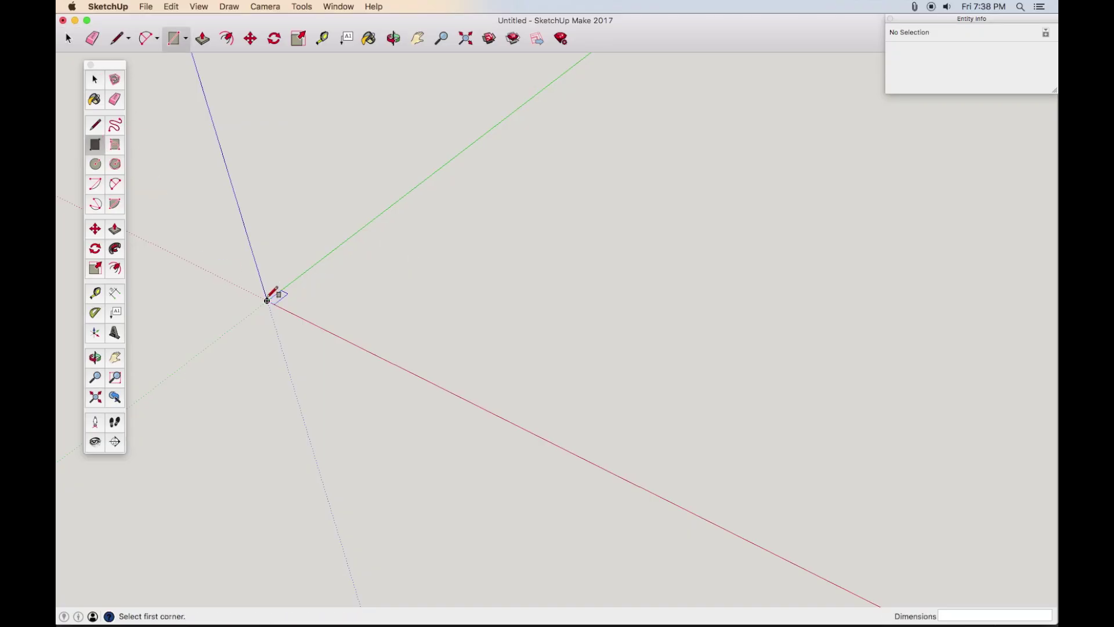
{"action": "left_click", "coordinate": [267, 301]}
{"action": "left_click", "coordinate": [552, 355]}
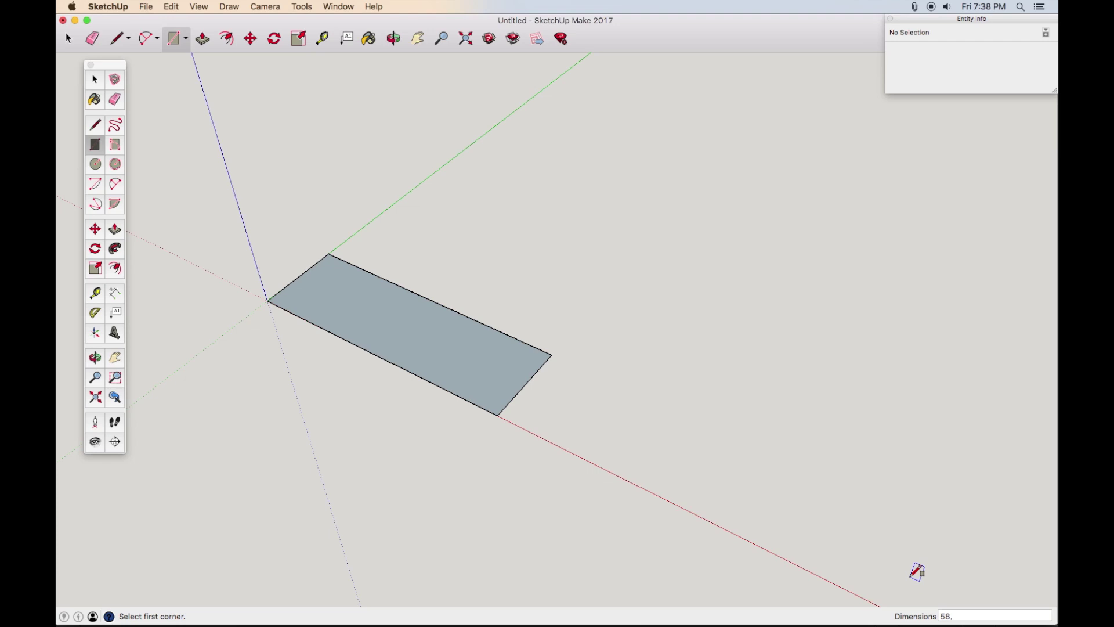
{"action": "key", "text": "Return"}
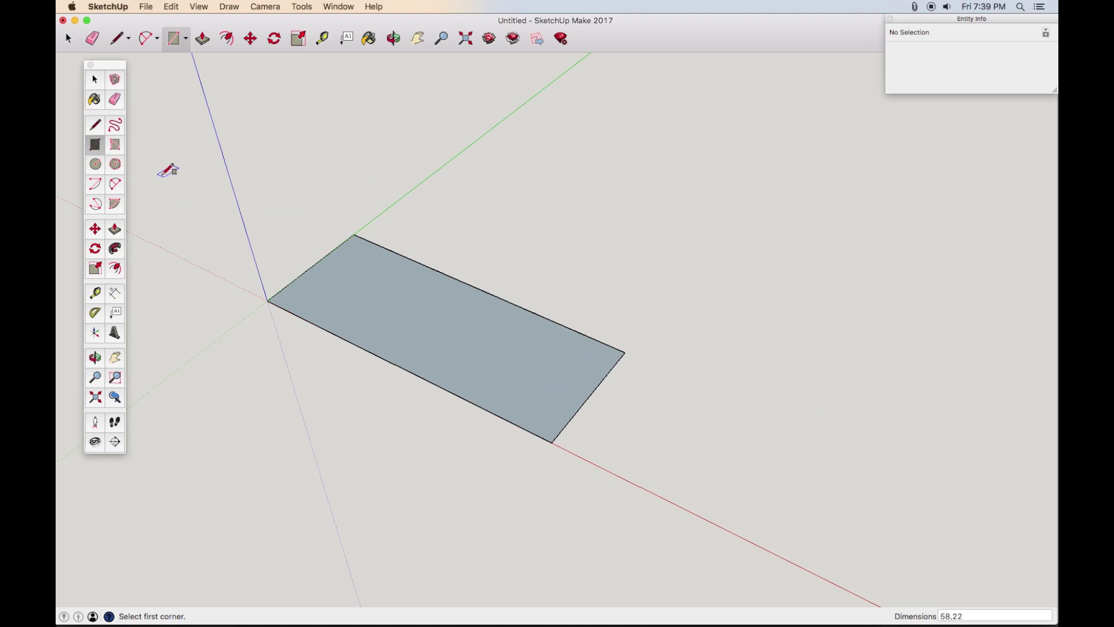
Add guide lines 11 mm in from both short ends of the rectangle.
{"action": "key", "text": "t"}
{"action": "left_click", "coordinate": [335, 252]}
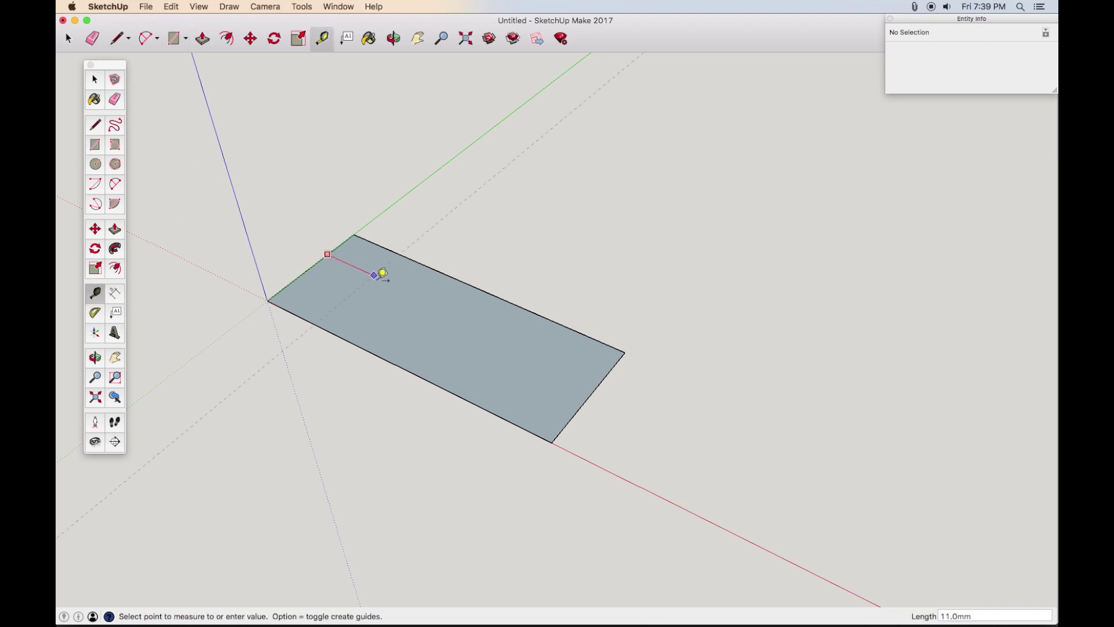
{"action": "left_click", "coordinate": [380, 271]}
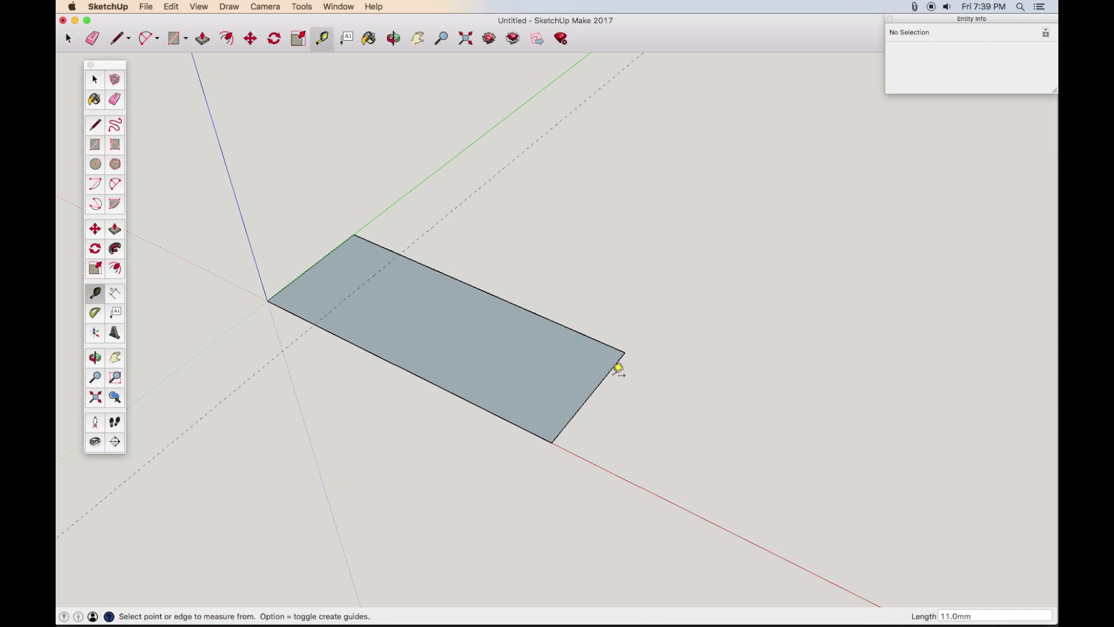
{"action": "left_click", "coordinate": [612, 369]}
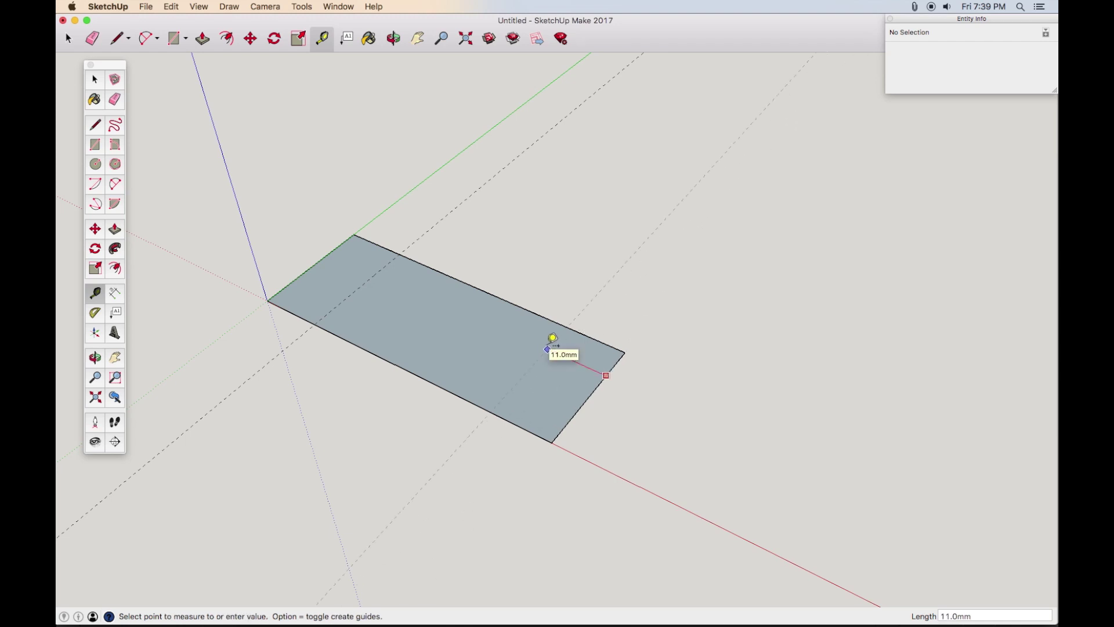
{"action": "left_click", "coordinate": [553, 341]}
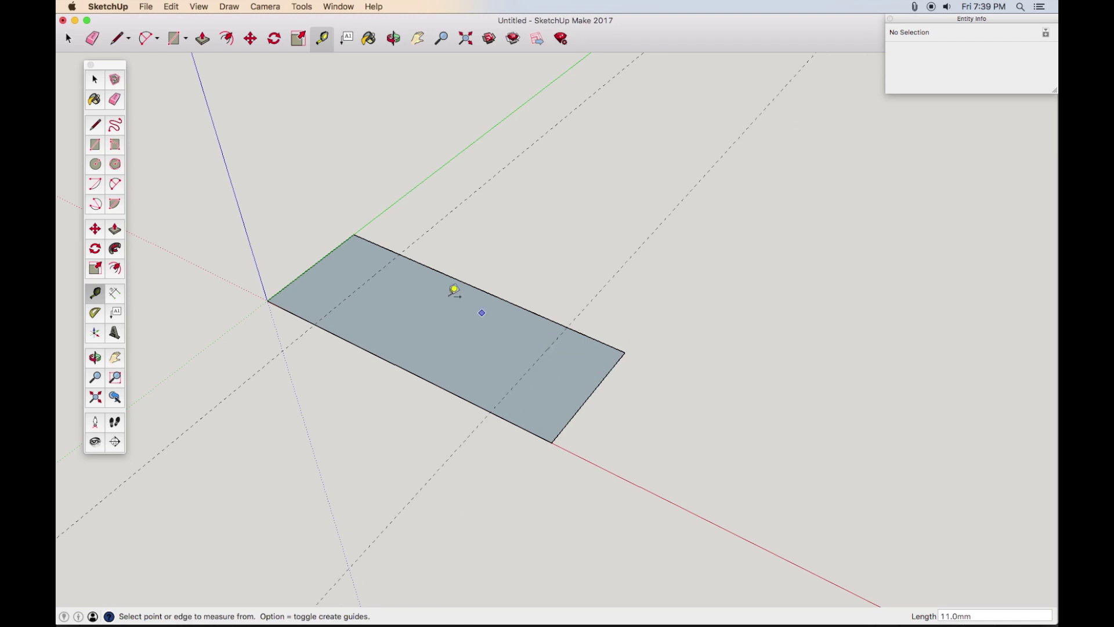
{"action": "left_click", "coordinate": [115, 184]}
Draw half-circle arcs between the guides at the left and right ends.
{"action": "left_click", "coordinate": [314, 323]}
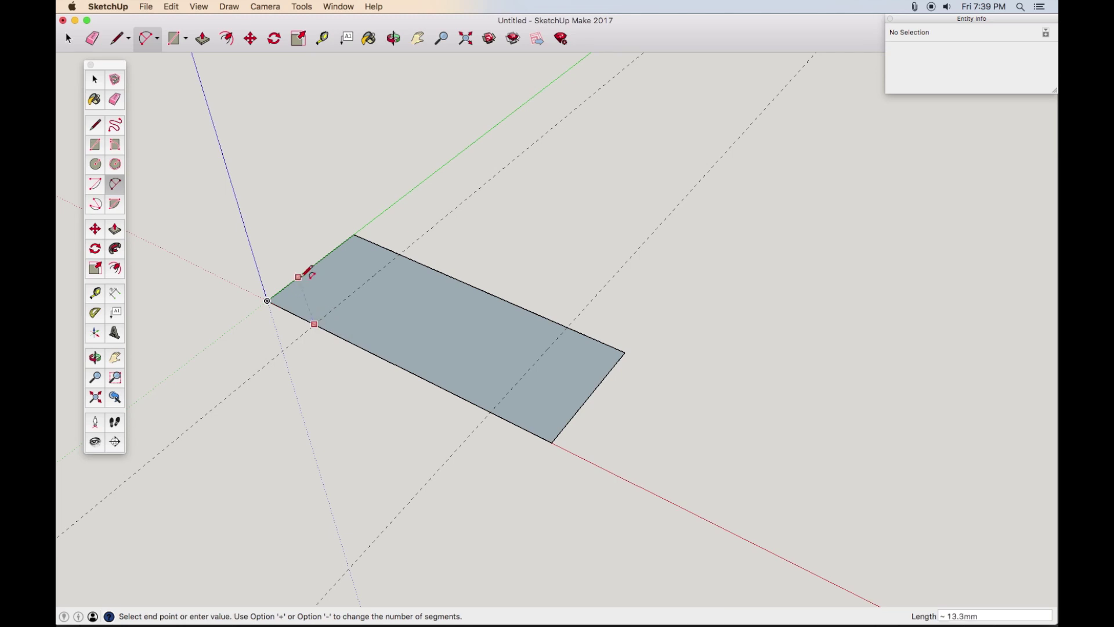
{"action": "left_click", "coordinate": [399, 255]}
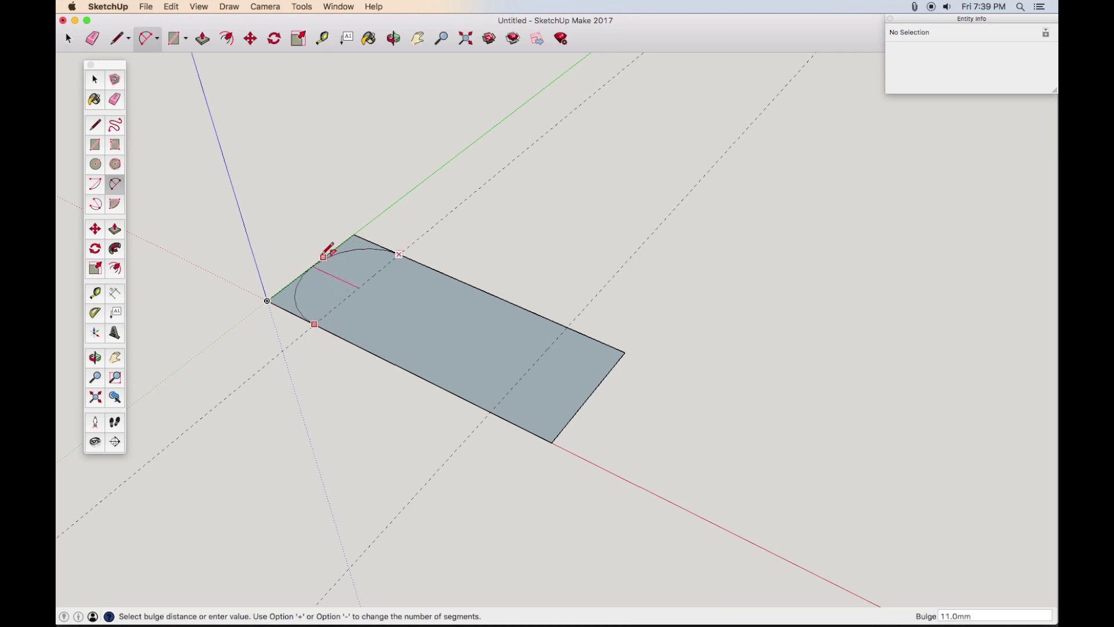
{"action": "left_click", "coordinate": [314, 264]}
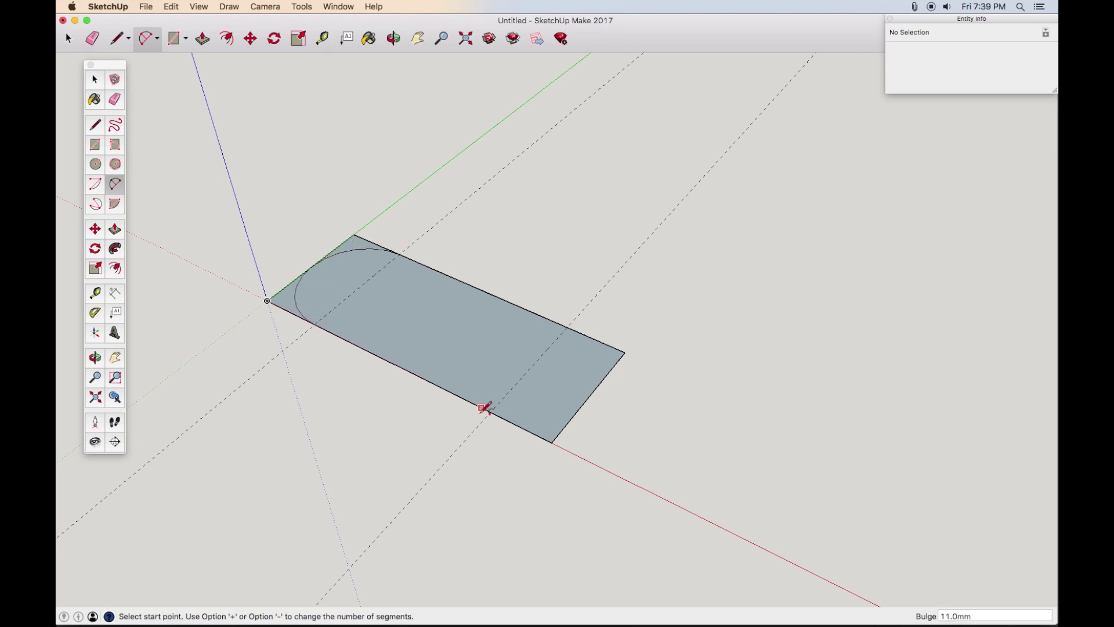
{"action": "left_click", "coordinate": [491, 411]}
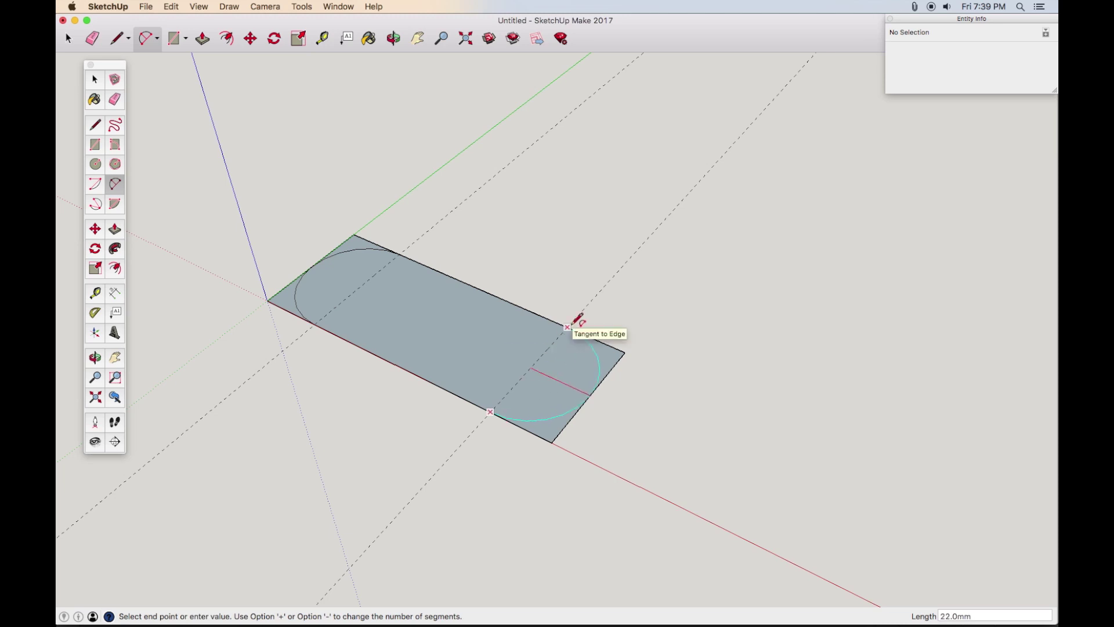
{"action": "left_click", "coordinate": [568, 326]}
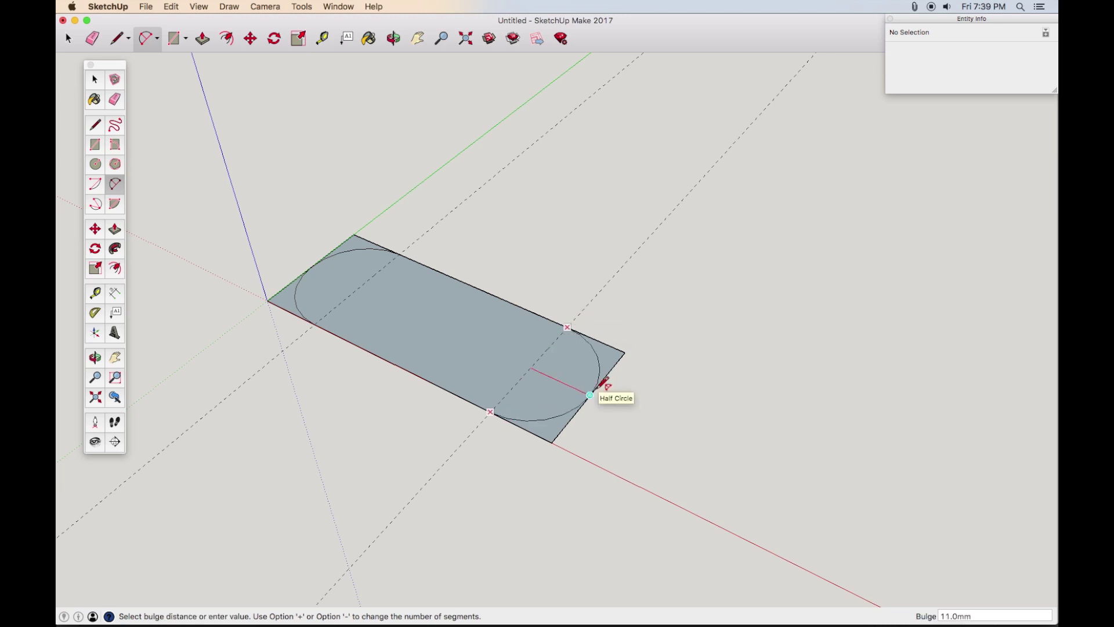
{"action": "left_click", "coordinate": [602, 382]}
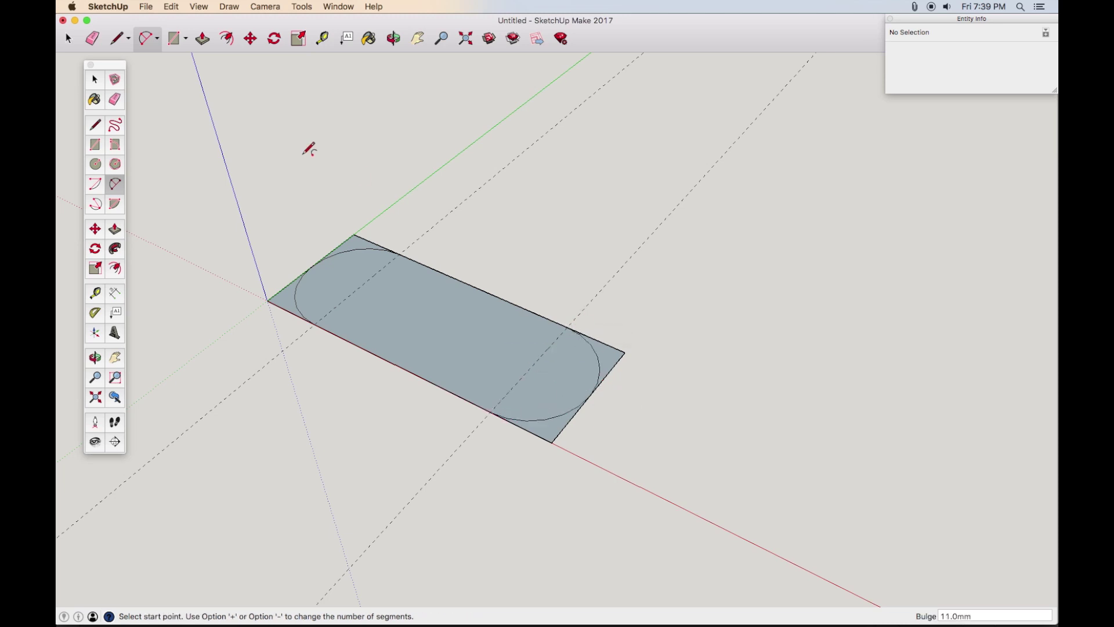
Erase the four leftover square corner edges outside the arcs.
{"action": "left_click", "coordinate": [114, 100]}
{"action": "left_click_drag", "start_coordinate": [358, 237], "coordinate": [325, 242]}
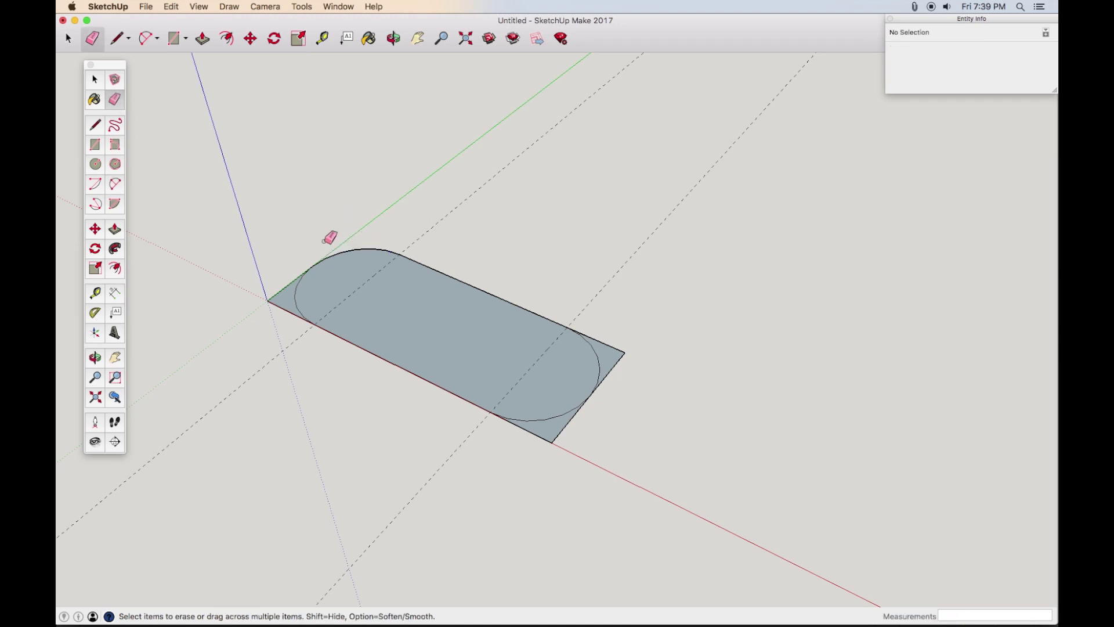
{"action": "left_click_drag", "start_coordinate": [282, 293], "coordinate": [288, 323]}
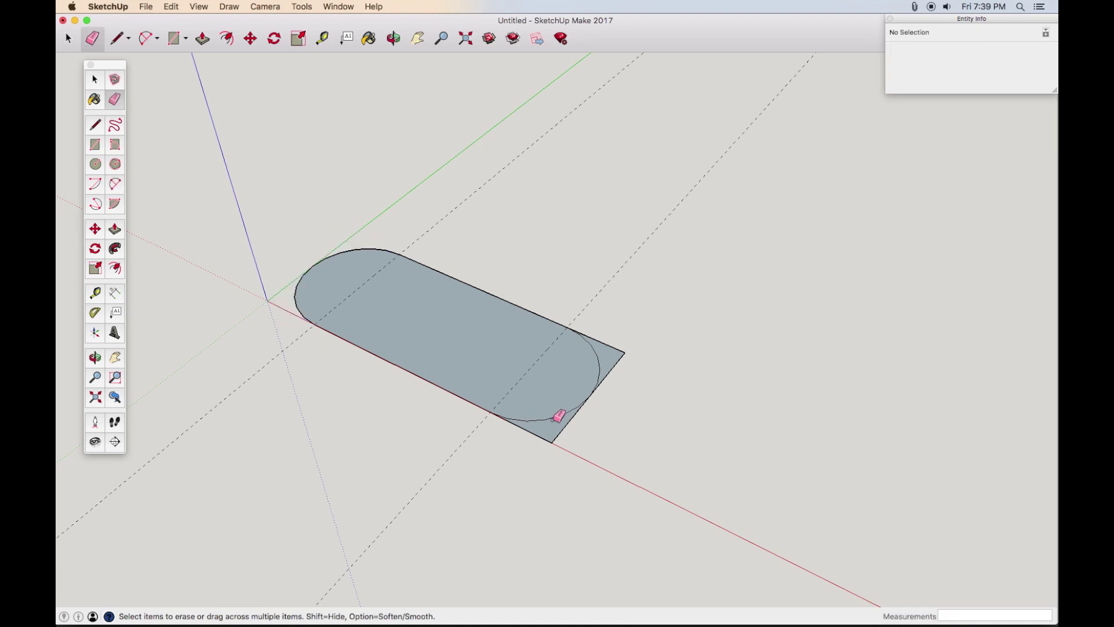
{"action": "left_click_drag", "start_coordinate": [556, 441], "coordinate": [573, 445]}
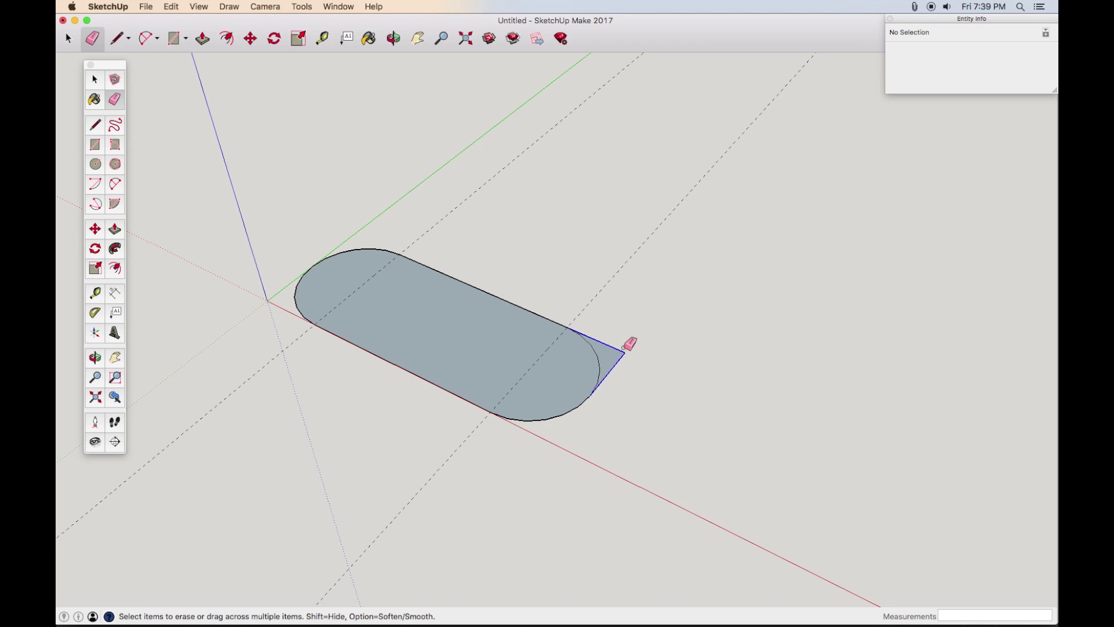
{"action": "left_click_drag", "start_coordinate": [625, 348], "coordinate": [625, 371]}
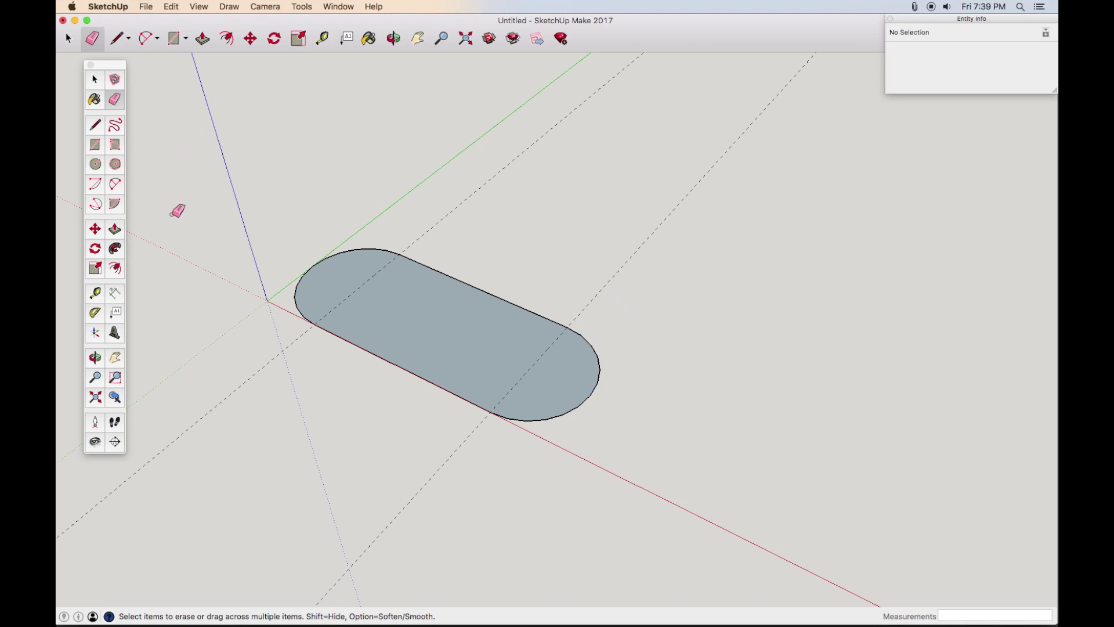
Push-pull the oblong face upward 6.75 mm into a solid slab.
{"action": "key", "text": "p"}
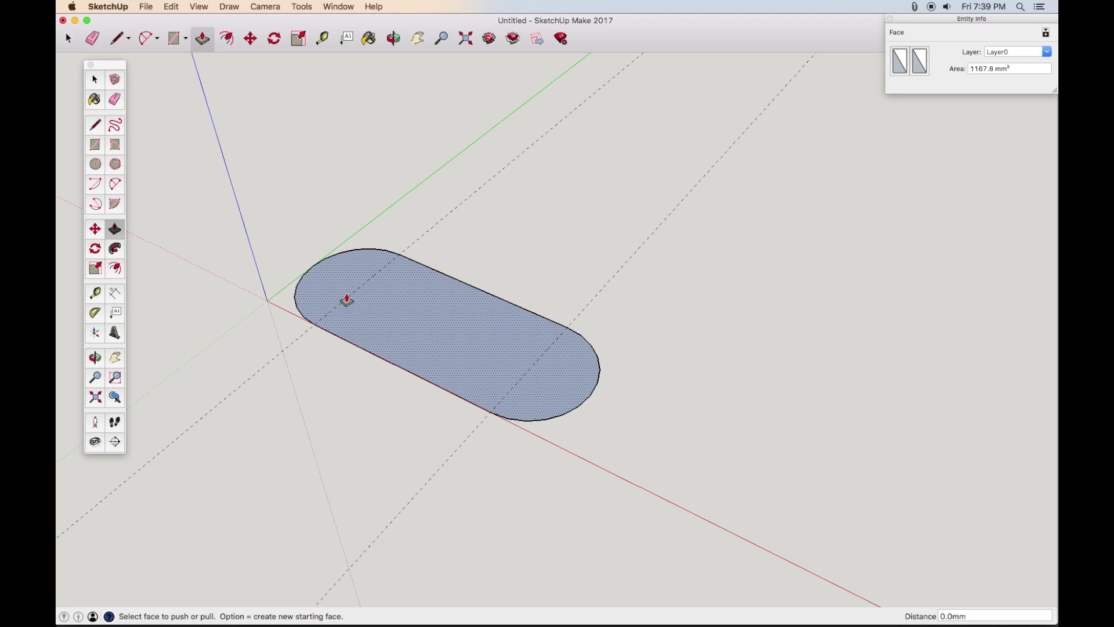
{"action": "left_click_drag", "start_coordinate": [347, 300], "coordinate": [345, 276]}
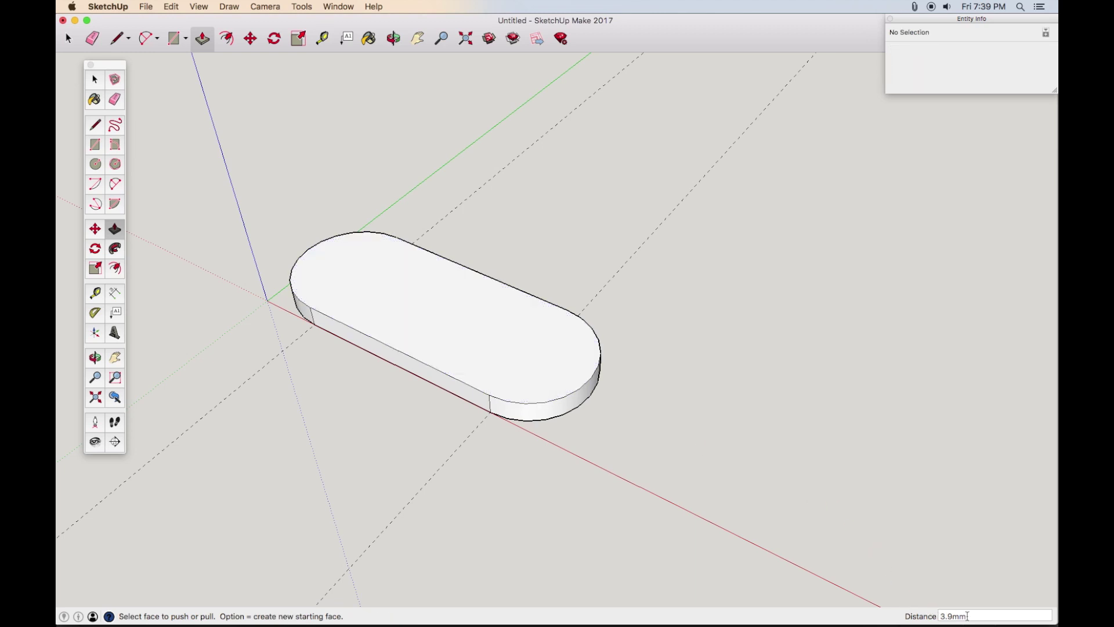
{"action": "key", "text": "Return"}
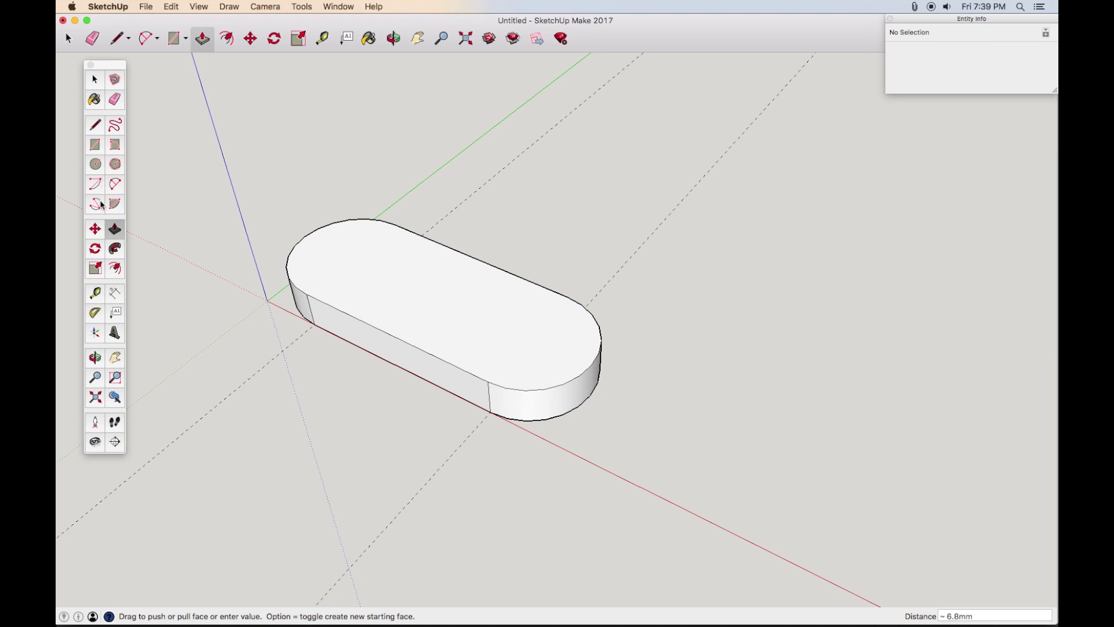
Draw 8 mm-radius circles centred on the left and right arc centres.
{"action": "left_click", "coordinate": [95, 164]}
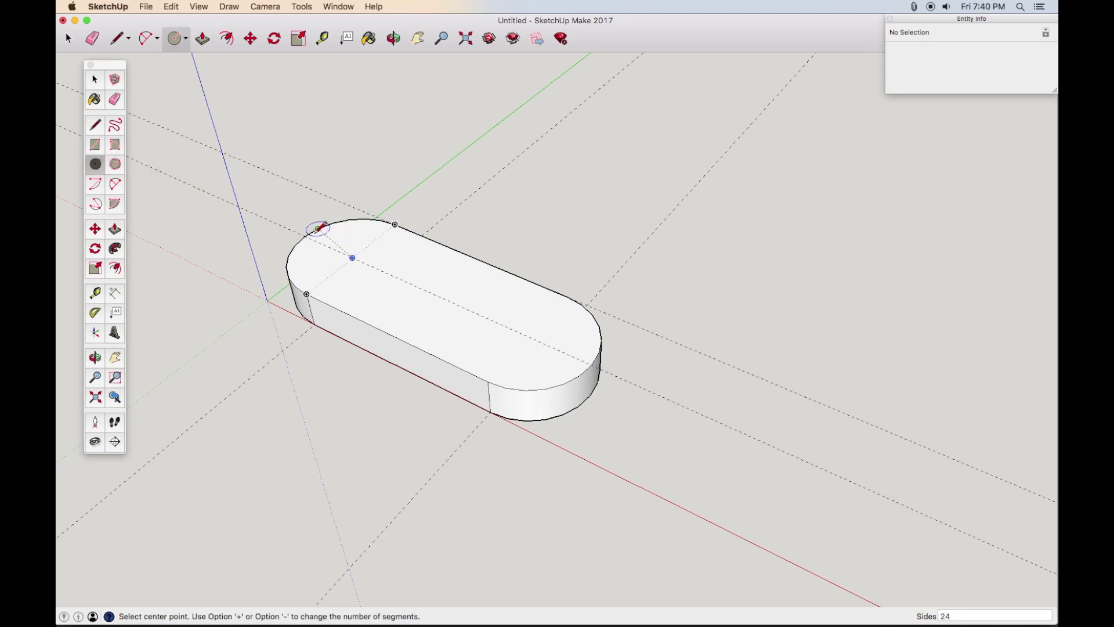
{"action": "left_click", "coordinate": [352, 258]}
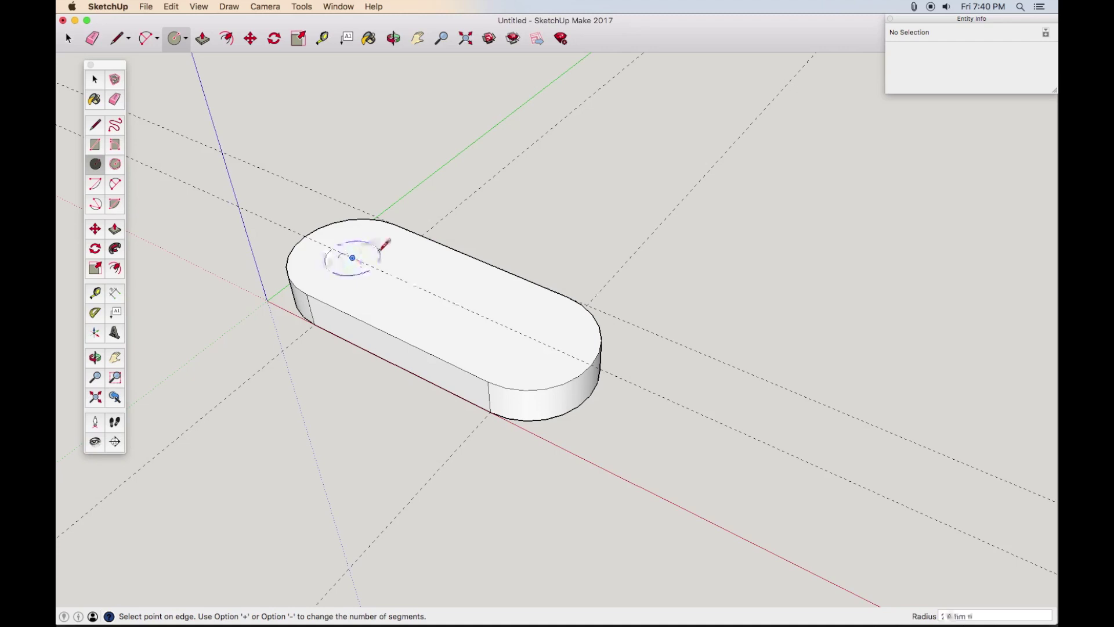
{"action": "left_click", "coordinate": [382, 248]}
{"action": "type", "text": "8"}
{"action": "key", "text": "Return"}
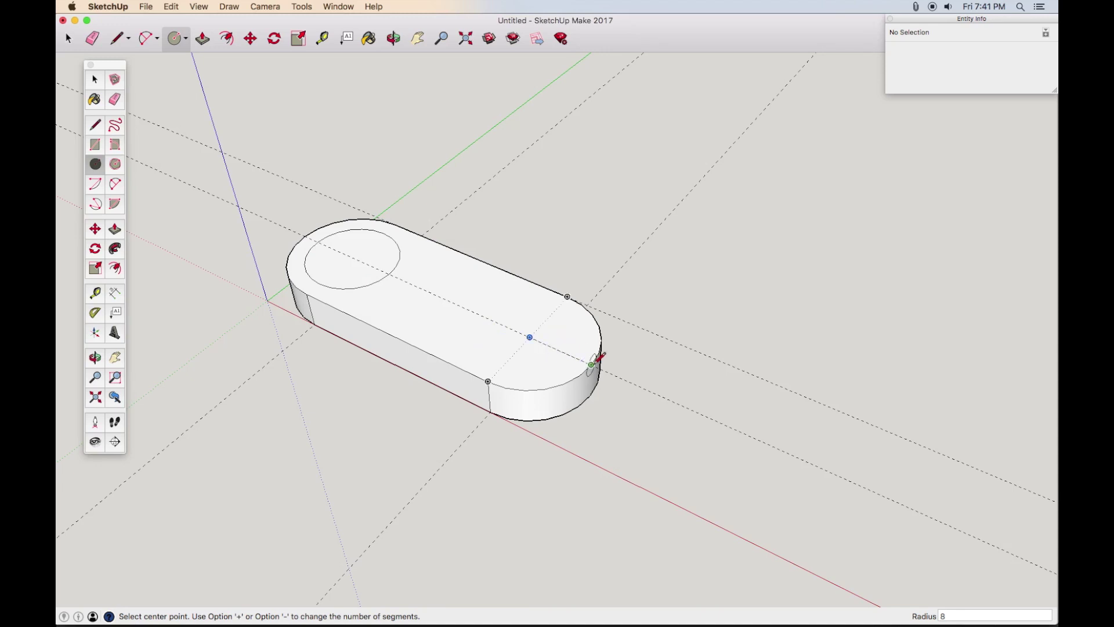
{"action": "left_click", "coordinate": [530, 337]}
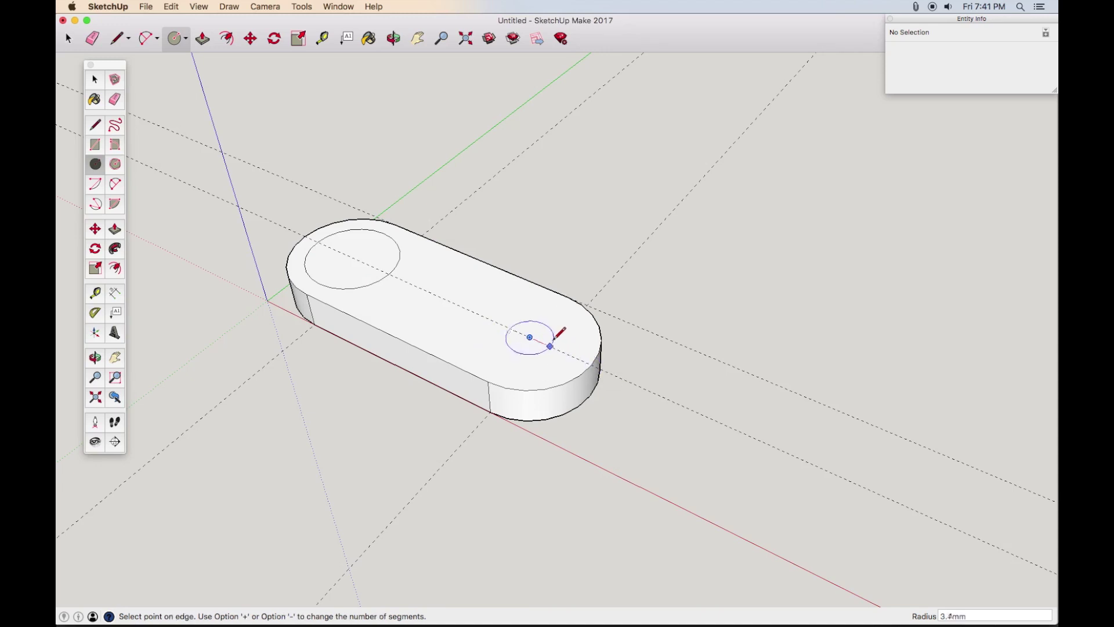
{"action": "left_click", "coordinate": [555, 338]}
{"action": "key", "text": "Return"}
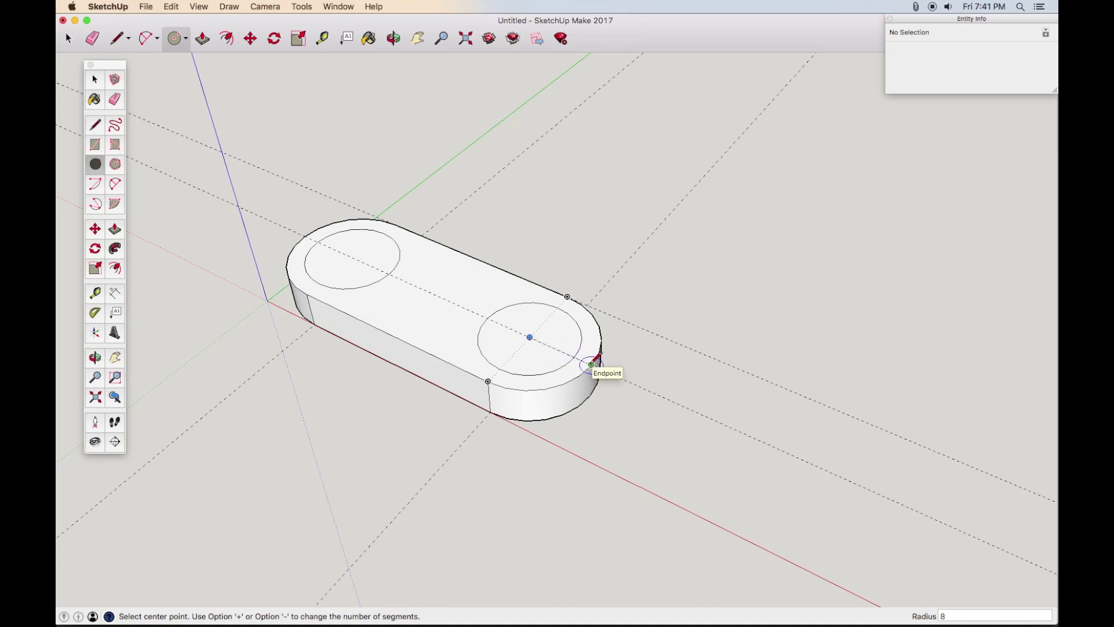
Undo an oversized 14 mm circle, then add 7 mm-radius circles at both end centres.
{"action": "left_click", "coordinate": [530, 337]}
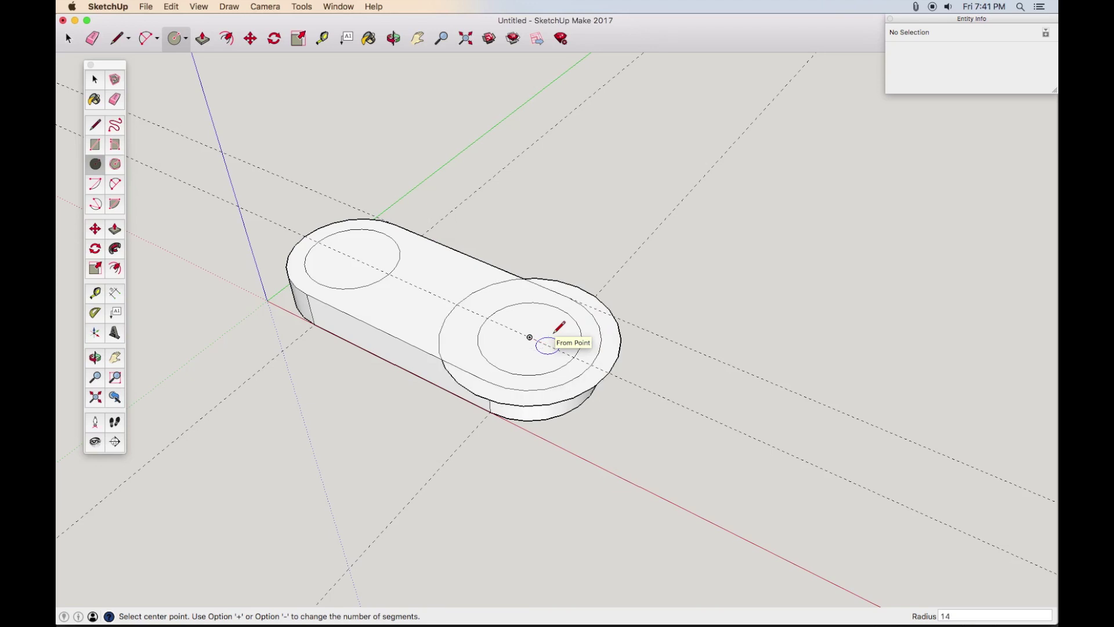
{"action": "key", "text": "super+z"}
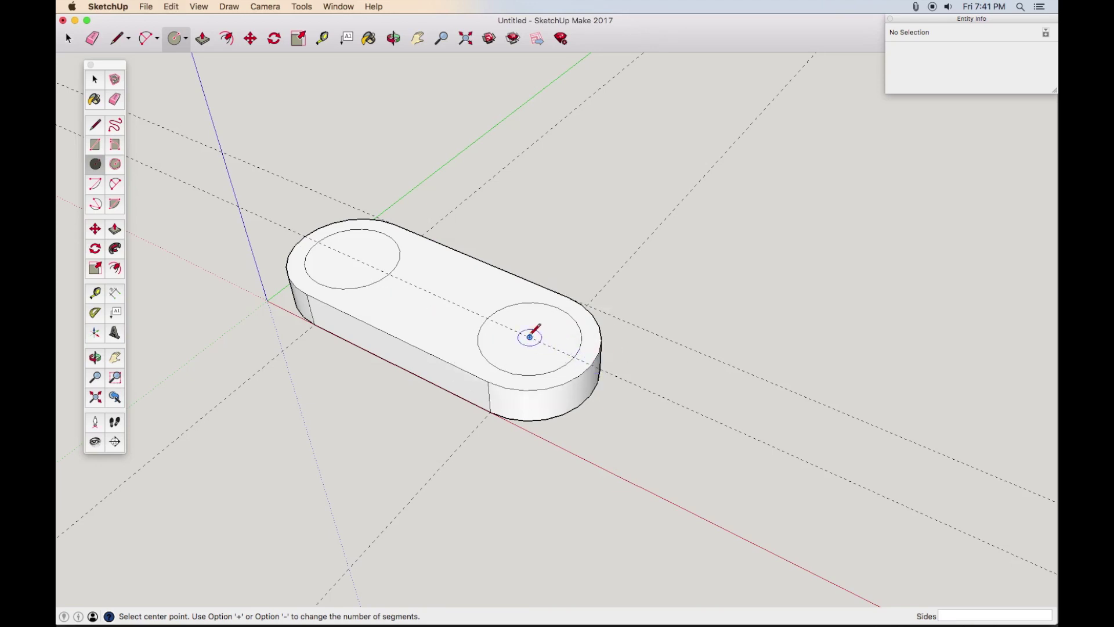
{"action": "left_click", "coordinate": [529, 337]}
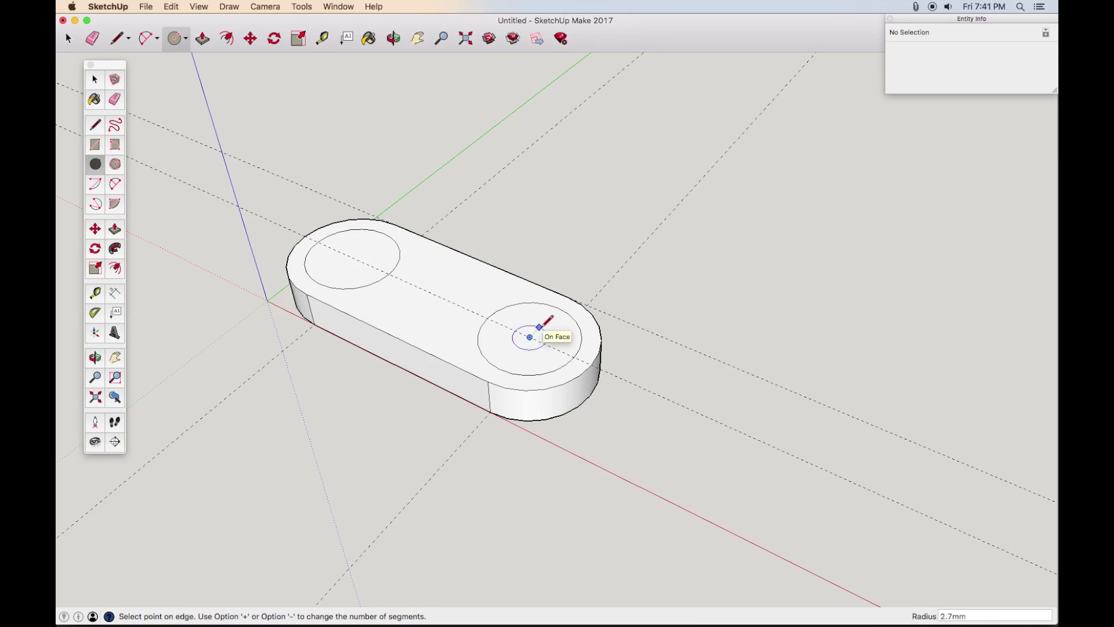
{"action": "type", "text": "7"}
{"action": "key", "text": "Return"}
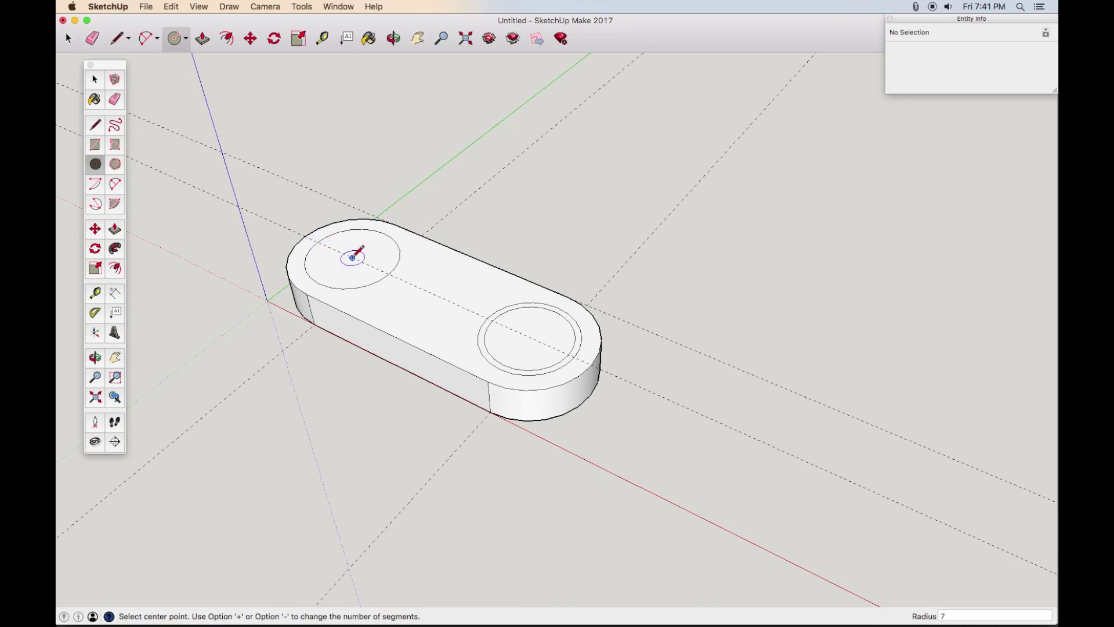
{"action": "left_click", "coordinate": [352, 258]}
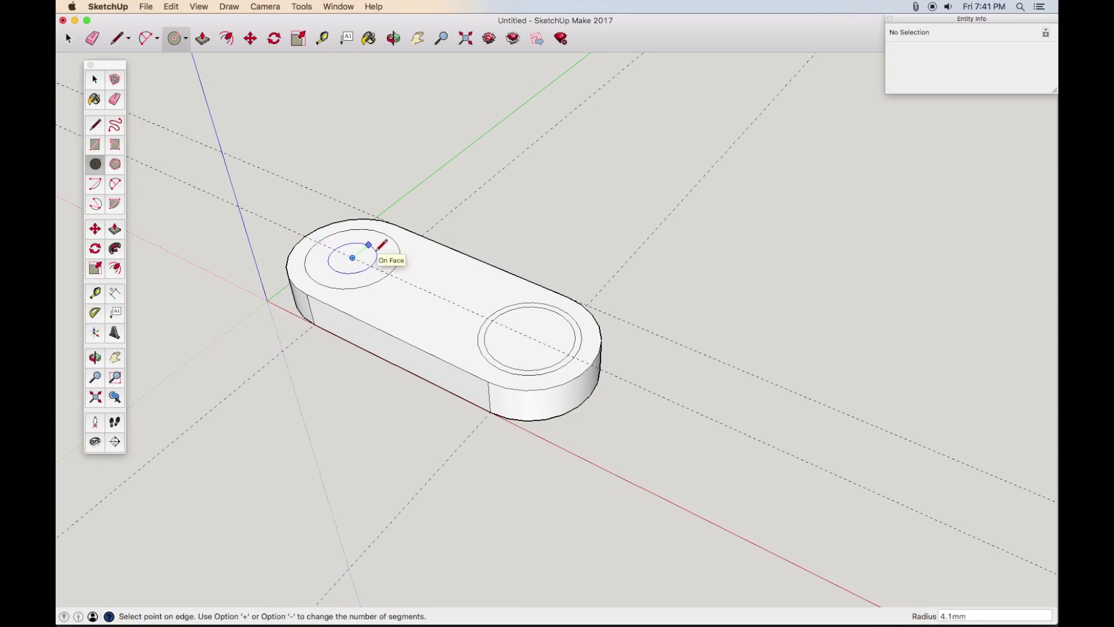
{"action": "type", "text": "7"}
{"action": "key", "text": "Return"}
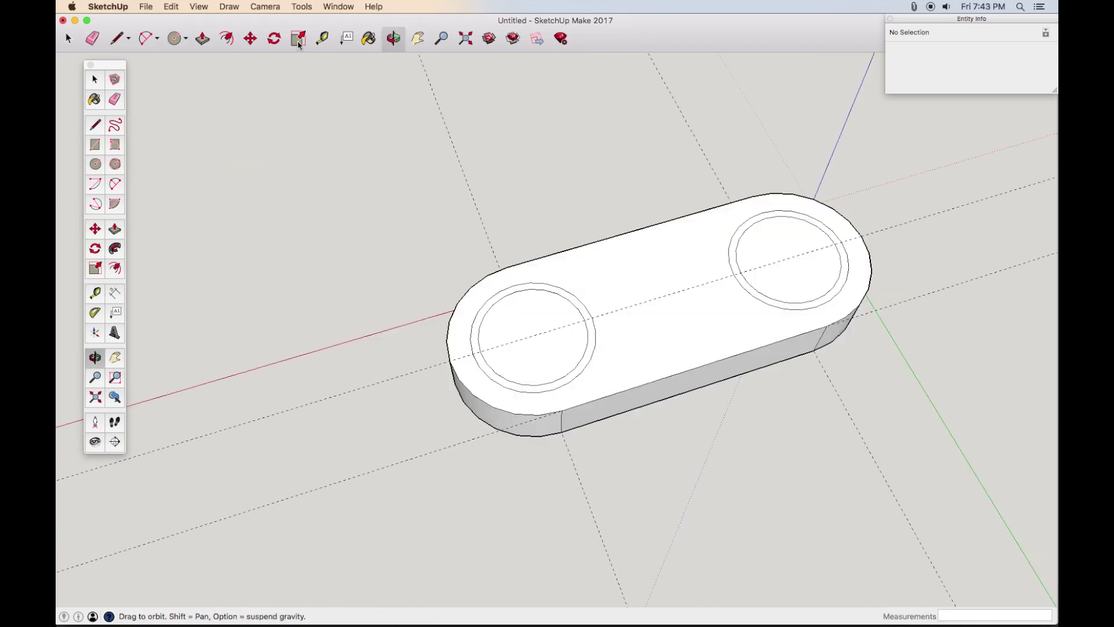
Push both inner circles 6.75 mm through the slab to open holes.
{"action": "key", "text": "p"}
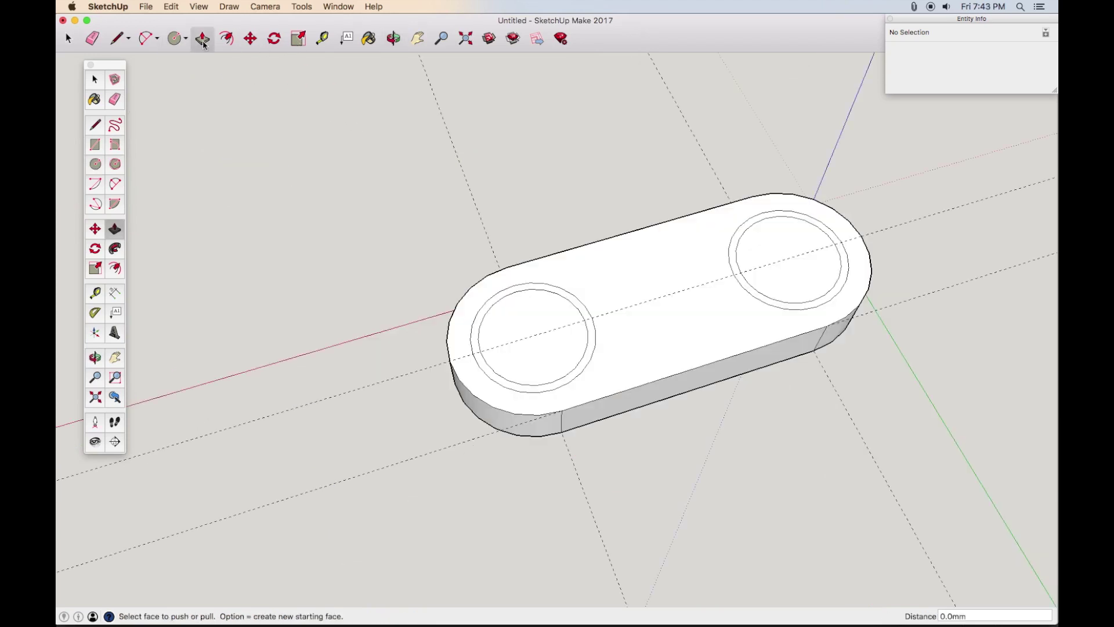
{"action": "left_click", "coordinate": [777, 261]}
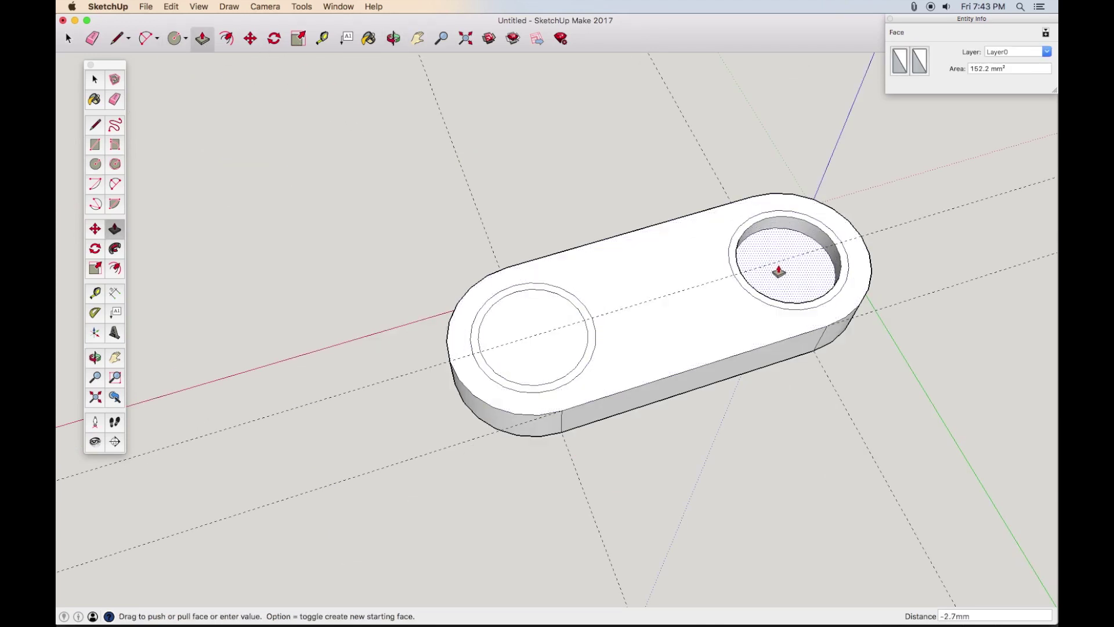
{"action": "left_click", "coordinate": [779, 273]}
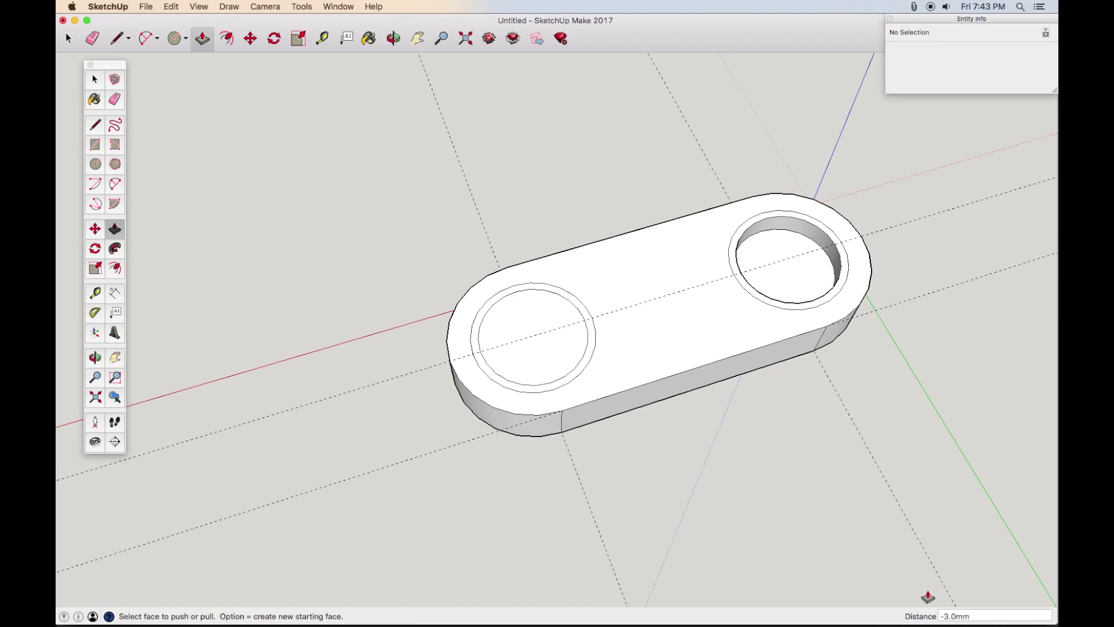
{"action": "type", "text": "6.75"}
{"action": "key", "text": "Return"}
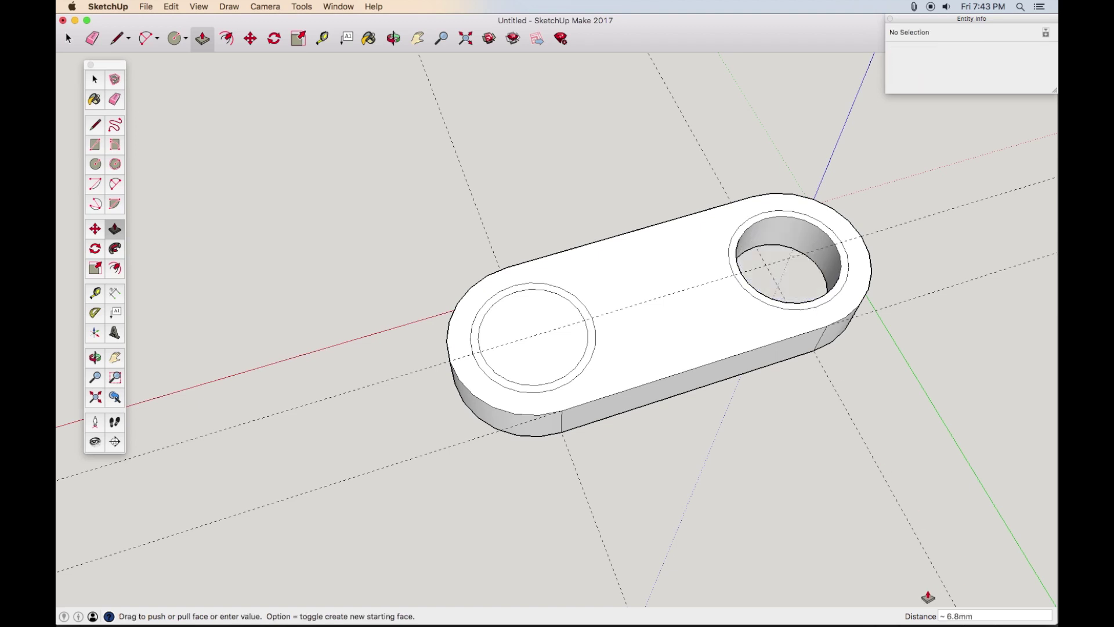
{"action": "left_click_drag", "start_coordinate": [545, 323], "coordinate": [549, 331]}
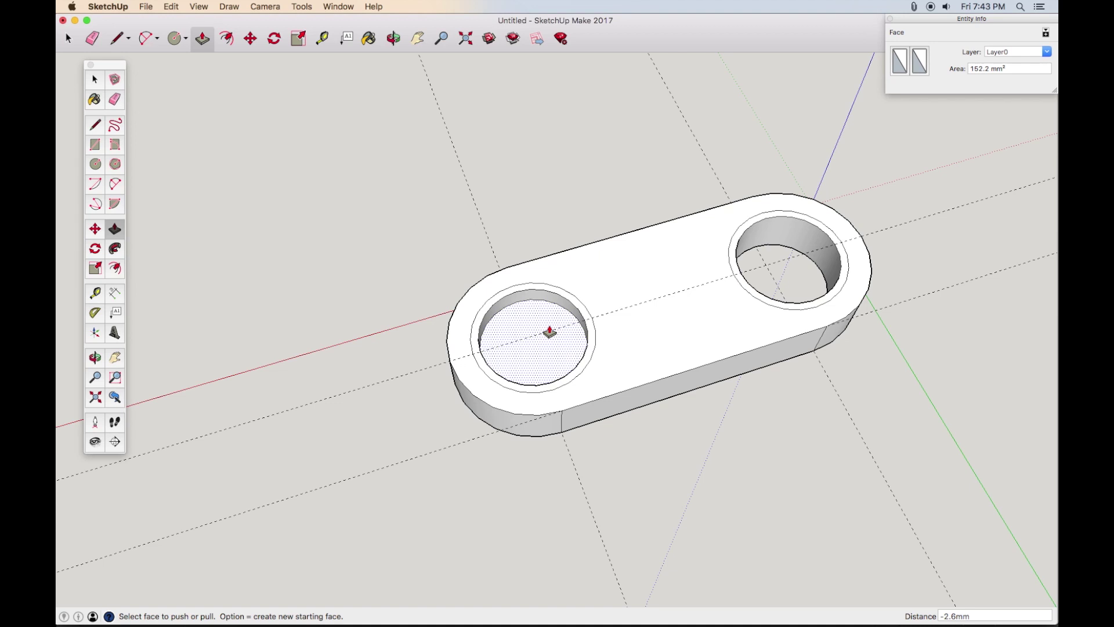
{"action": "left_click", "coordinate": [549, 332]}
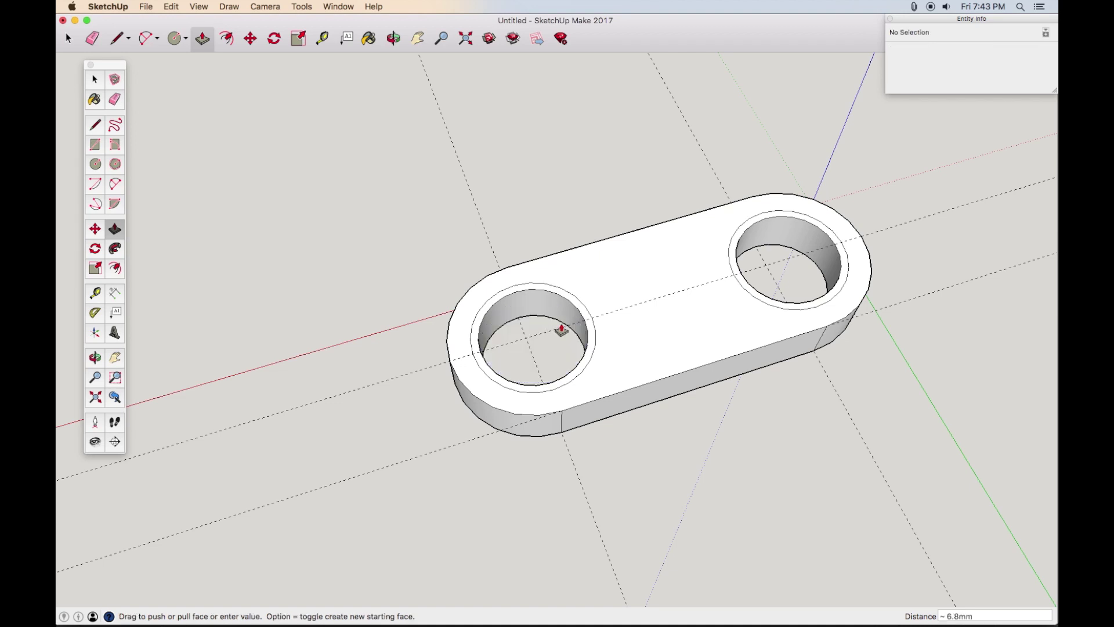
Sink the left and right ring faces to form matching stepped seats.
{"action": "left_click", "coordinate": [561, 307]}
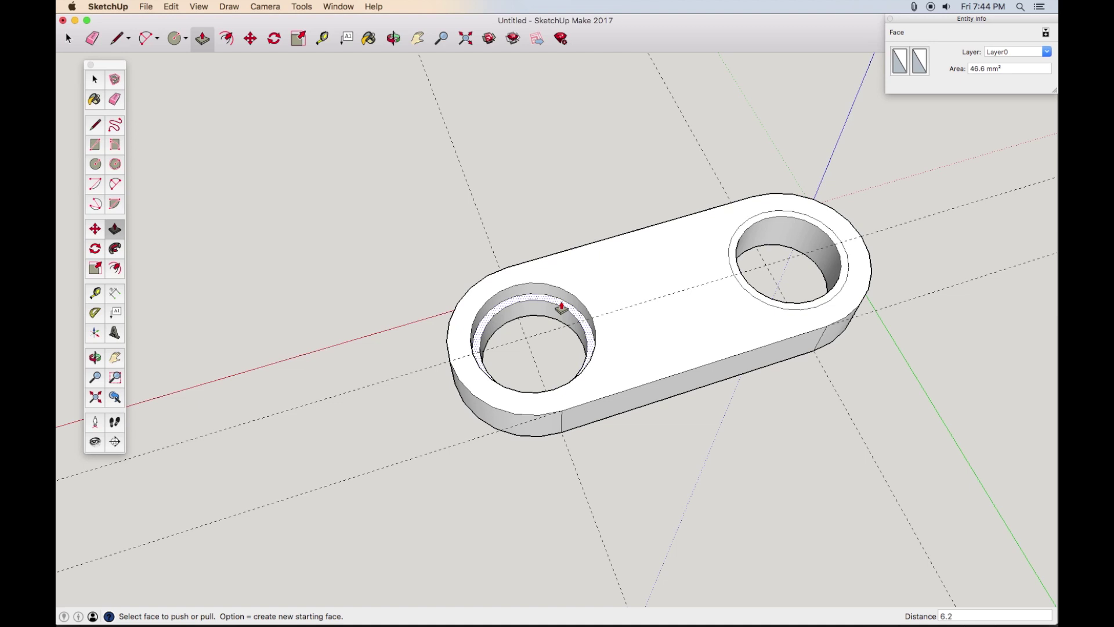
{"action": "left_click", "coordinate": [562, 306]}
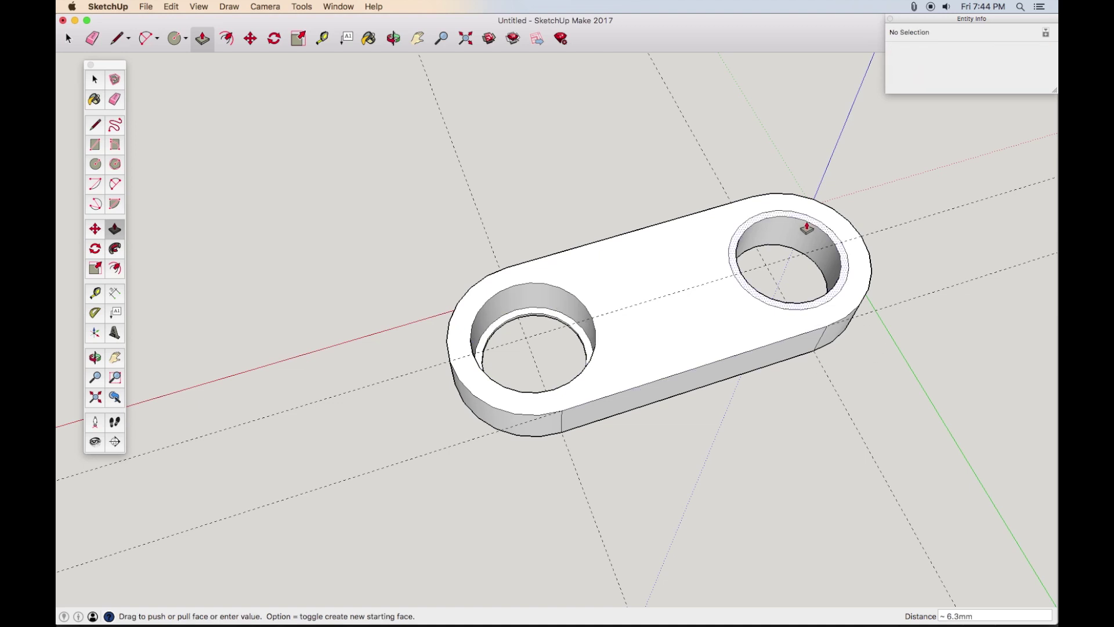
{"action": "left_click", "coordinate": [800, 235]}
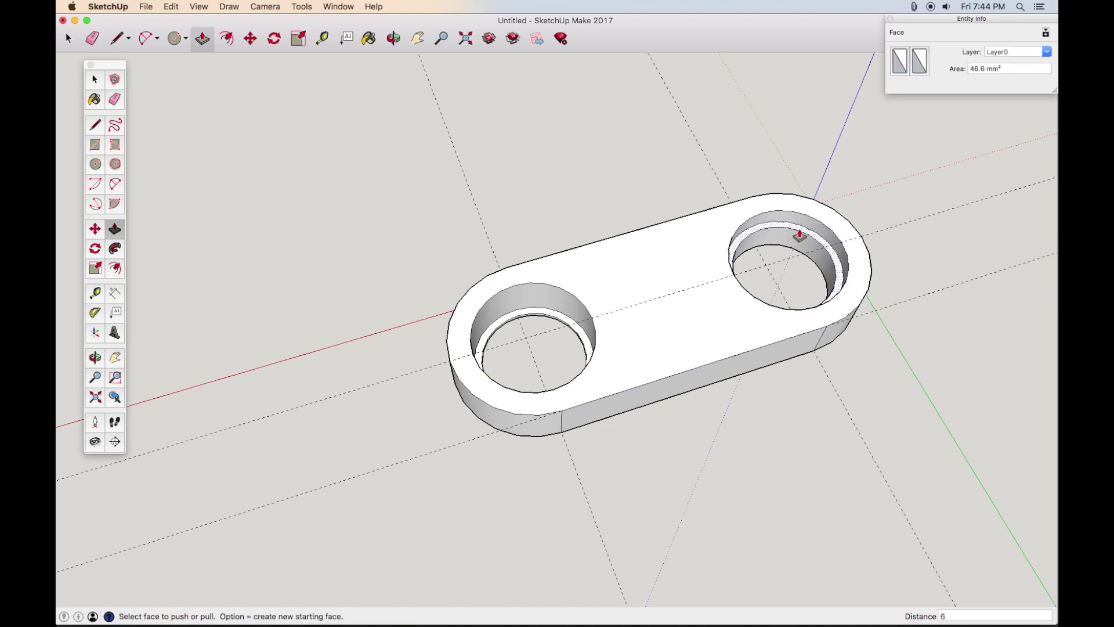
{"action": "left_click", "coordinate": [801, 235]}
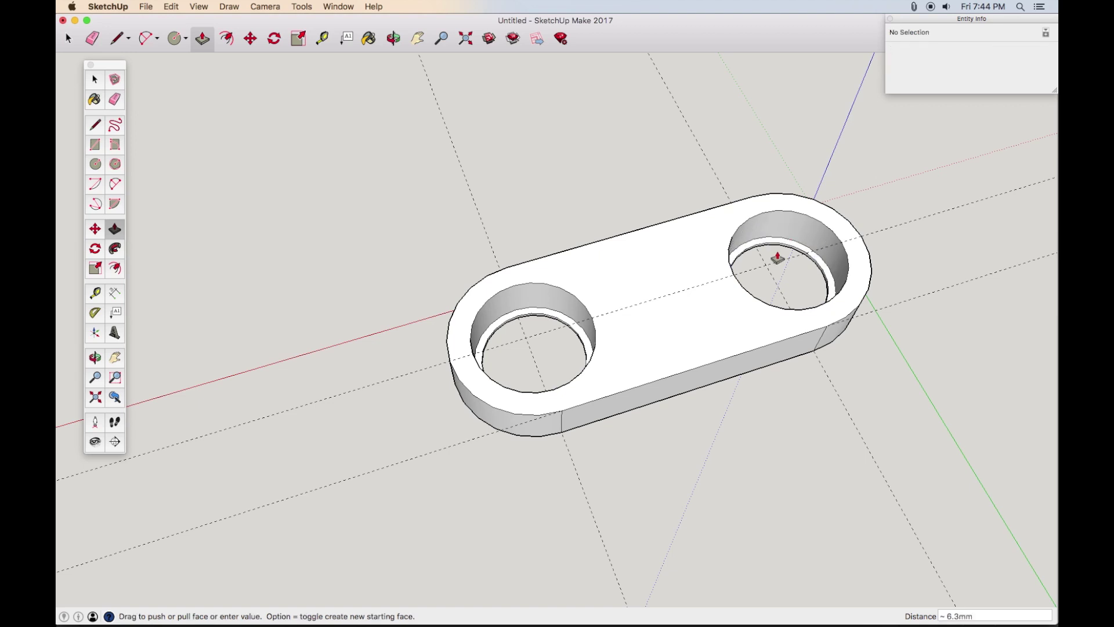
{"action": "left_click", "coordinate": [707, 335]}
{"action": "middle_click_drag", "start_coordinate": [700, 336], "coordinate": [724, 301]}
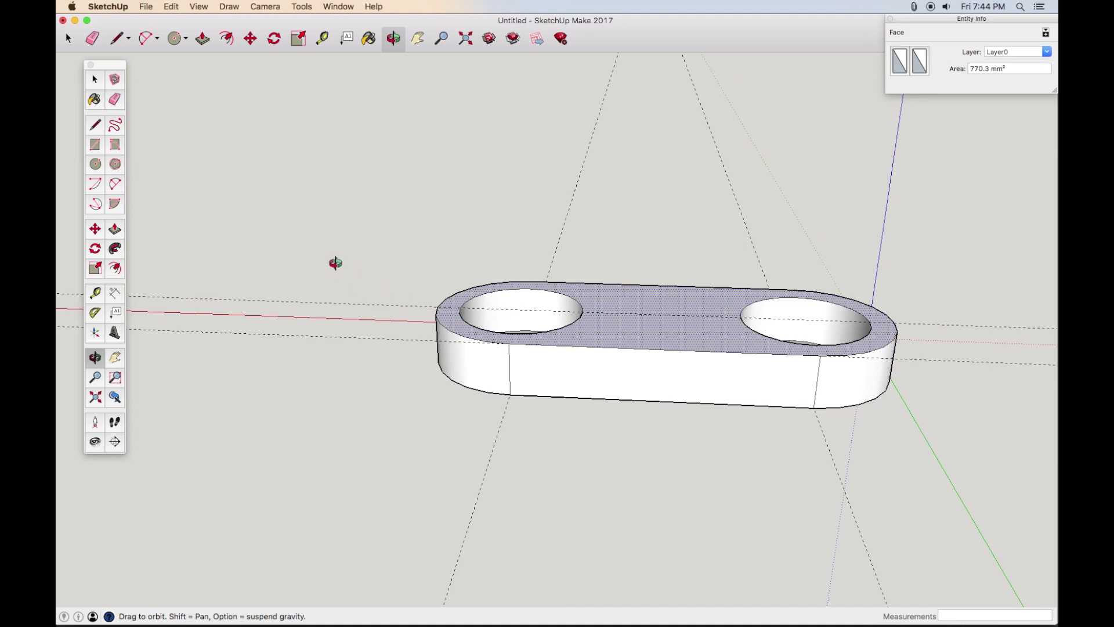
{"action": "middle_click_drag", "start_coordinate": [335, 263], "coordinate": [772, 418]}
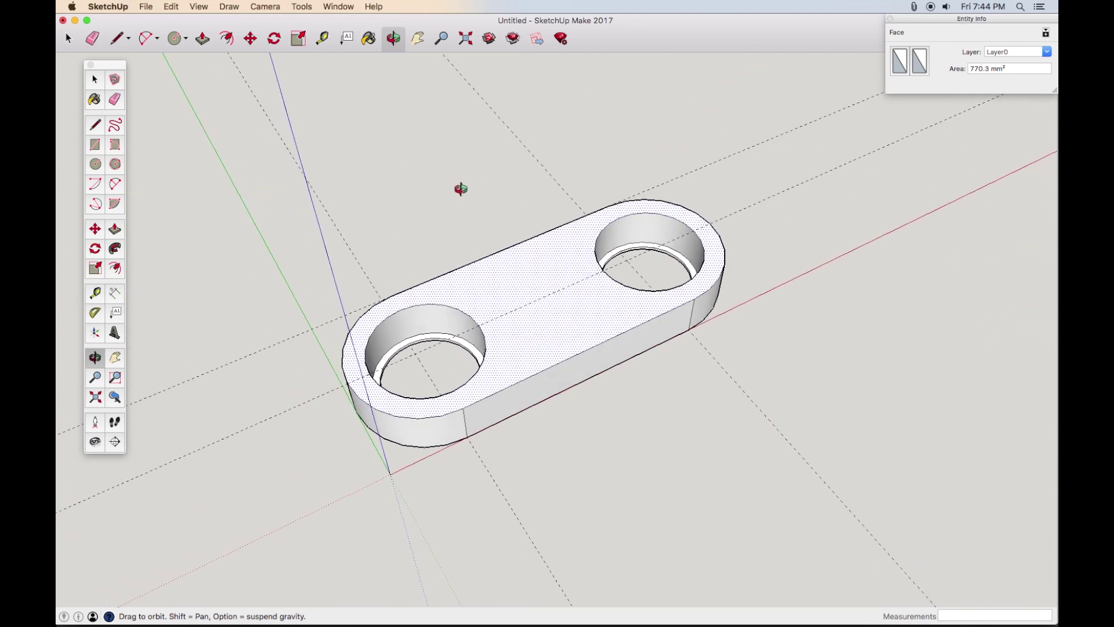
{"action": "middle_click_drag", "start_coordinate": [461, 188], "coordinate": [447, 342]}
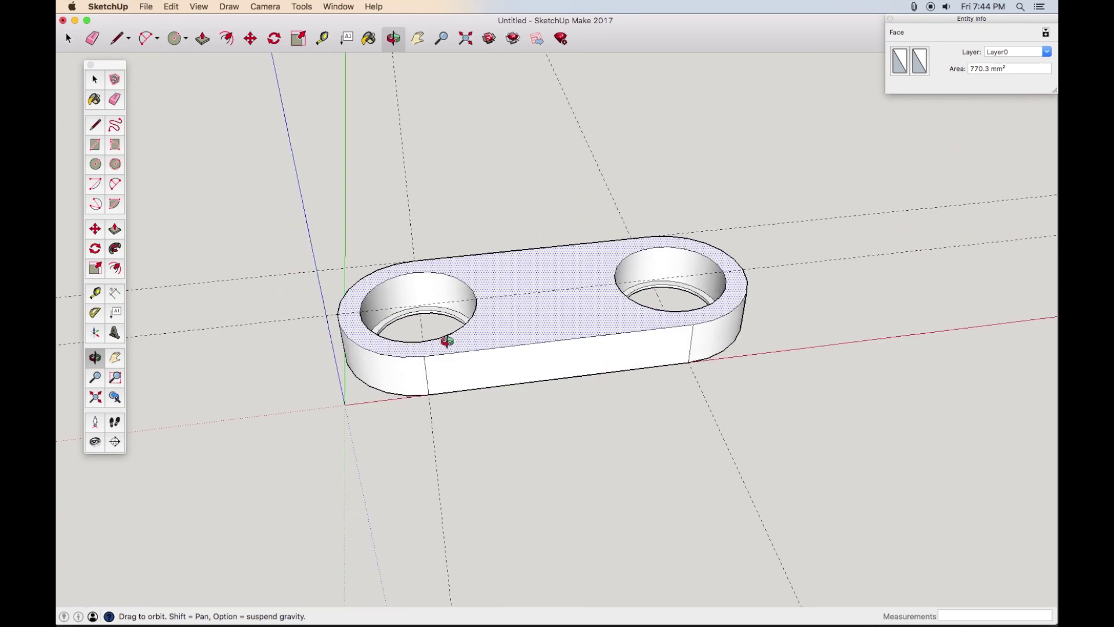
{"action": "scroll", "coordinate": [444, 345], "scroll_direction": "down", "scroll_amount": 5}
{"action": "scroll", "coordinate": [443, 347], "scroll_direction": "up", "scroll_amount": 10}
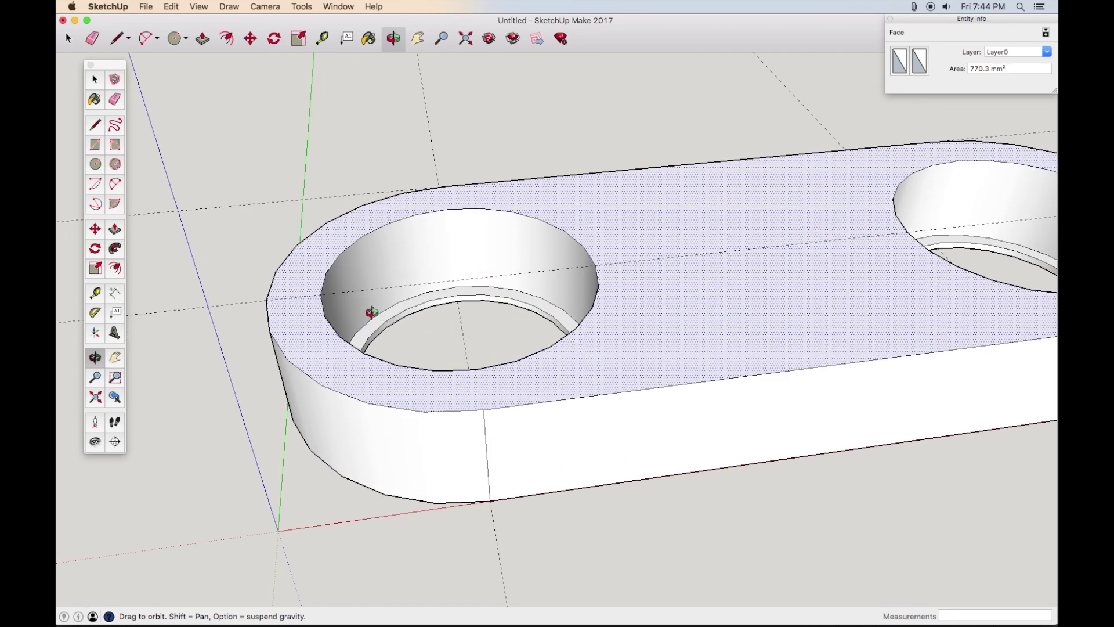
{"action": "mouse_move", "coordinate": [372, 313]}
{"action": "middle_mouse_down"}
{"action": "mouse_move", "coordinate": [368, 298]}
{"action": "mouse_move", "coordinate": [461, 329]}
{"action": "mouse_move", "coordinate": [531, 325]}
{"action": "mouse_move", "coordinate": [391, 308]}
{"action": "middle_mouse_up"}
{"action": "scroll", "coordinate": [497, 391], "scroll_direction": "down", "scroll_amount": 5}
{"action": "middle_click_drag", "start_coordinate": [497, 390], "coordinate": [560, 368]}
{"action": "scroll", "coordinate": [568, 389], "scroll_direction": "up", "scroll_amount": 3}
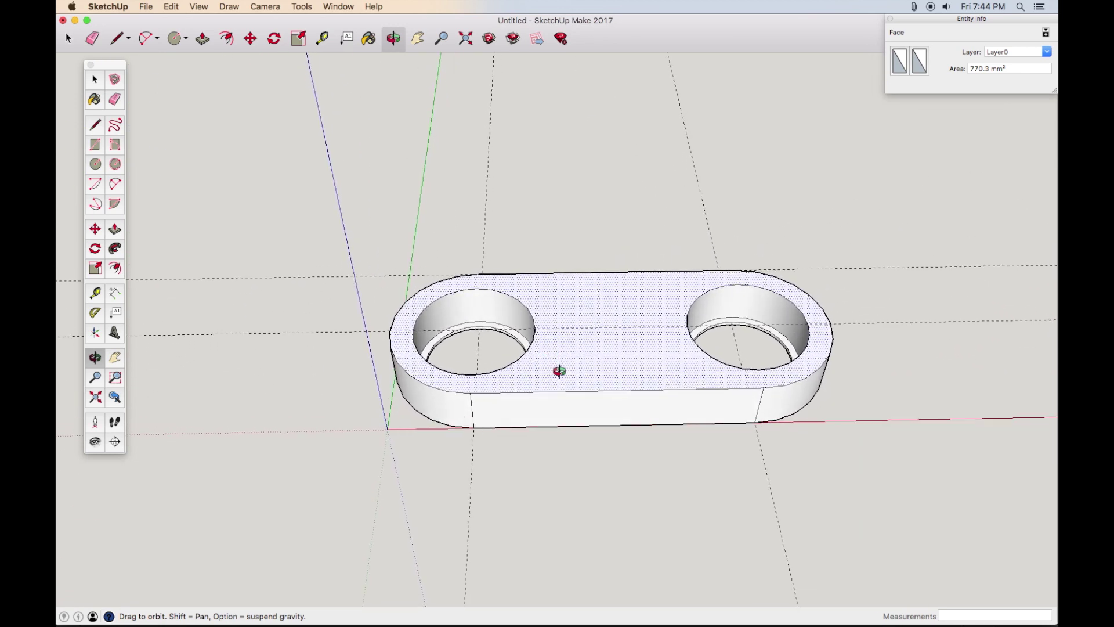
{"action": "left_click", "coordinate": [94, 79]}
Group the entire coupler into one solid and show its 5245.8 mm³ volume.
{"action": "left_click_drag", "start_coordinate": [342, 210], "coordinate": [891, 468]}
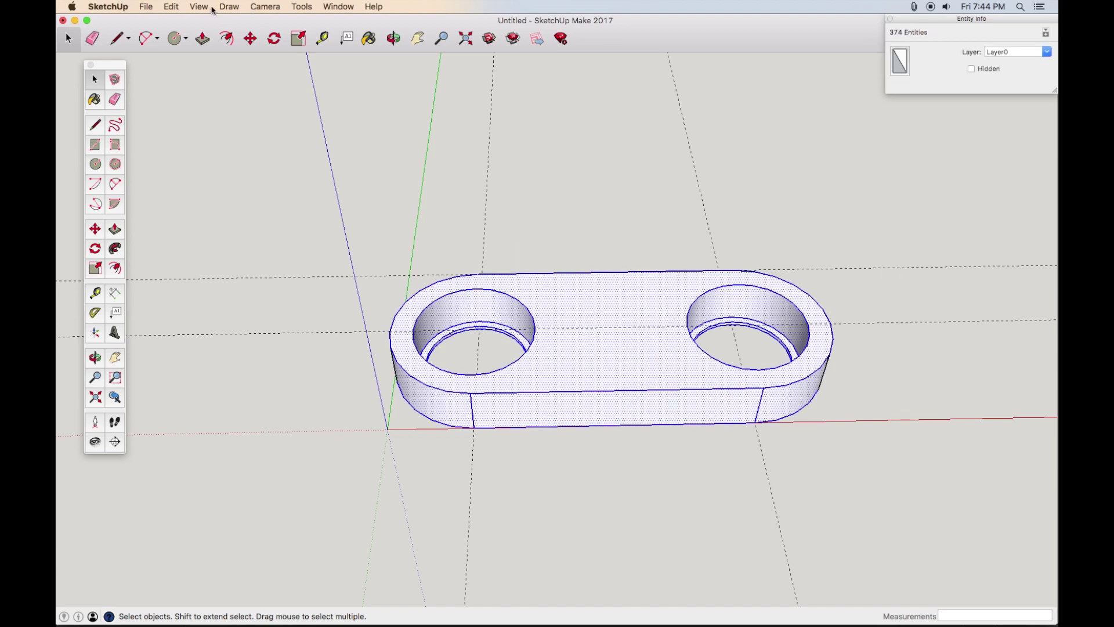
{"action": "left_click", "coordinate": [169, 6]}
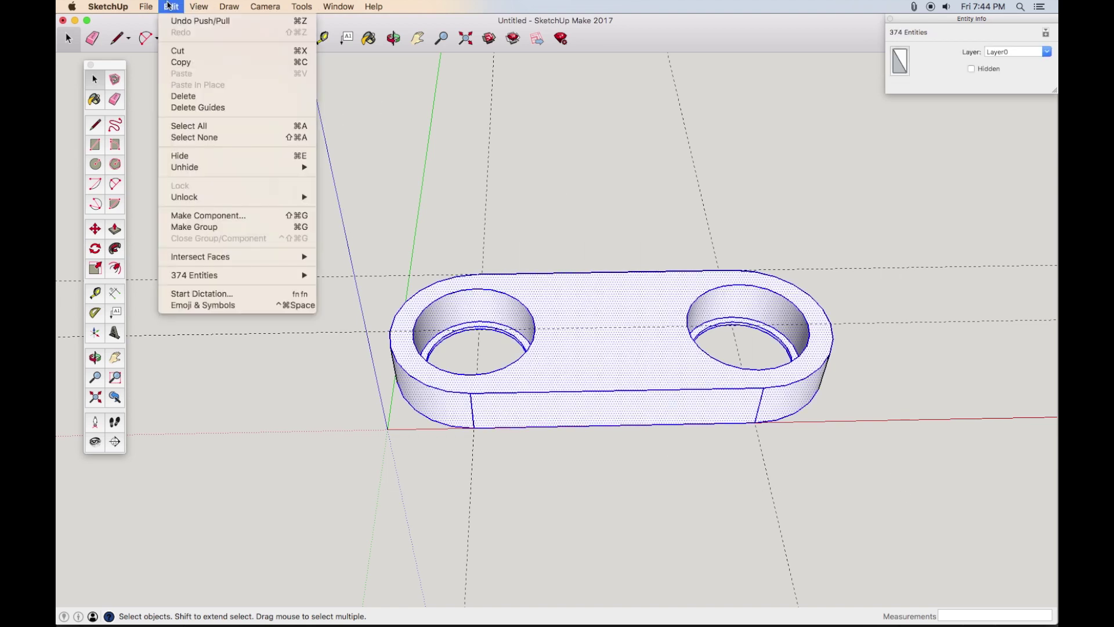
{"action": "left_click", "coordinate": [216, 227]}
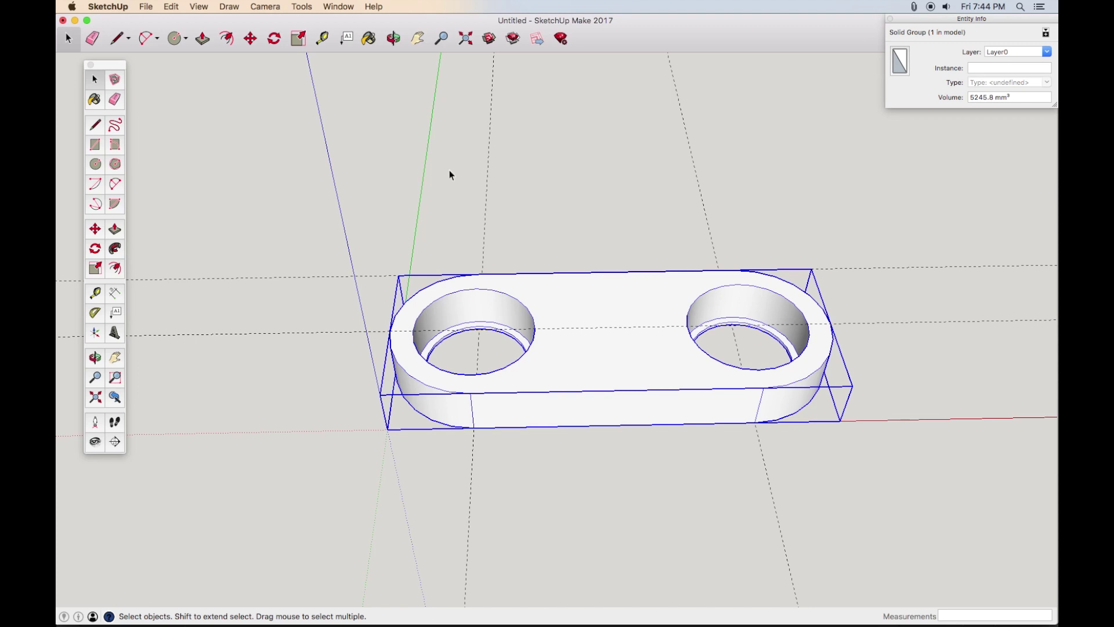
{"action": "left_click_drag", "start_coordinate": [920, 24], "coordinate": [489, 181]}
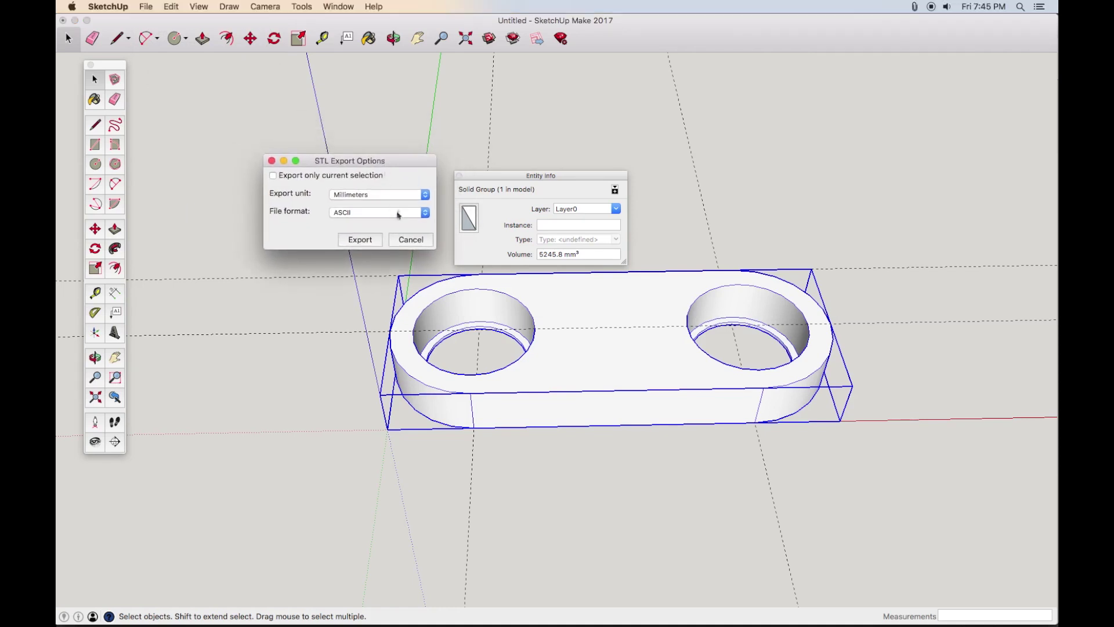
Confirm the Millimeters ASCII STL export and start naming the file '3d p'.
{"action": "left_click", "coordinate": [360, 239]}
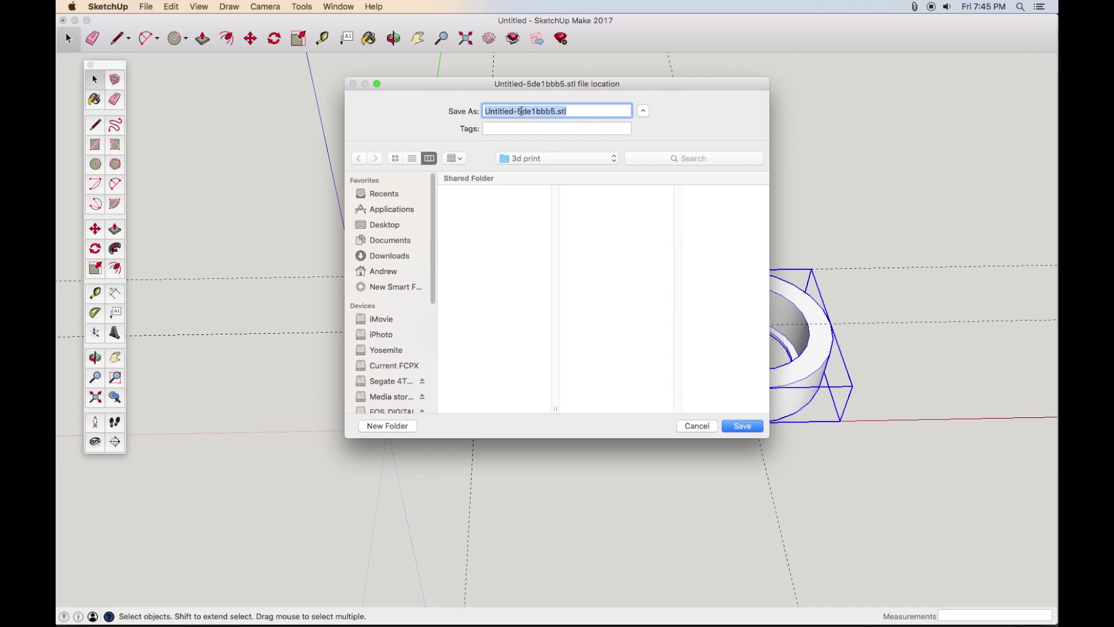
{"action": "type", "text": "3d p"}
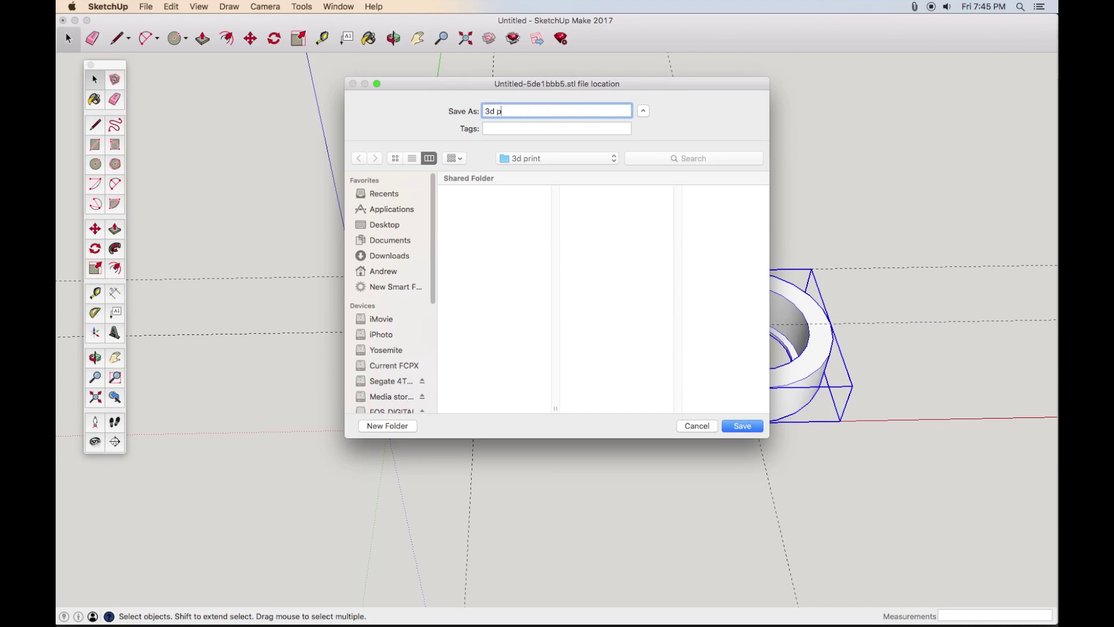